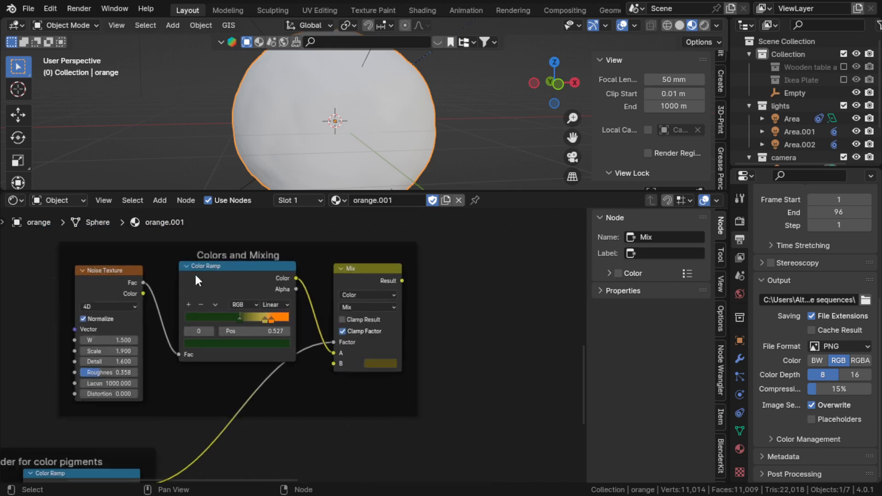
Connect the Result of the Mix node in Colors and Mixing to the Principled BSDF's Base Color.
scroll(288, 393, up, 2)
scroll(257, 354, up, 1)
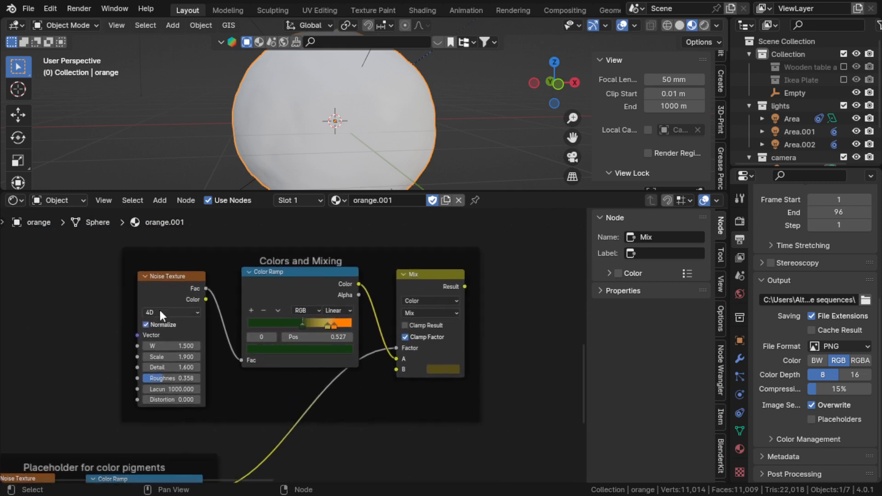
scroll(170, 321, up, 1)
middle_drag(128, 274, 195, 252)
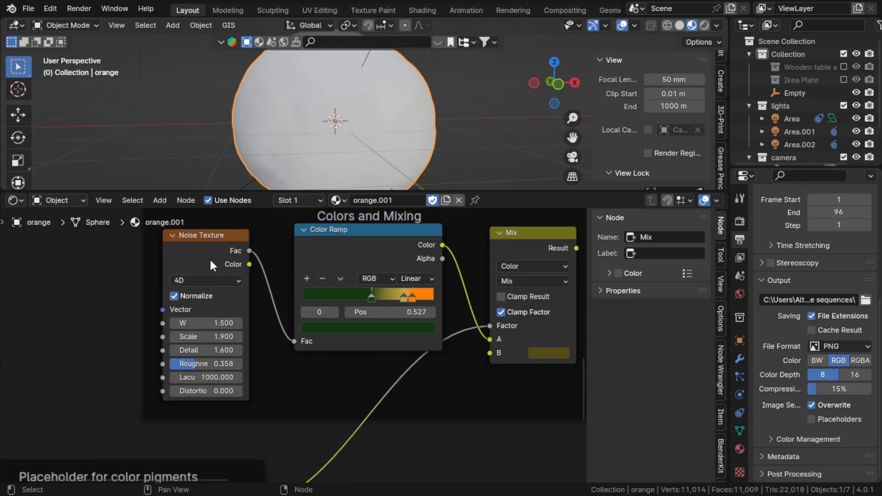
click(337, 255)
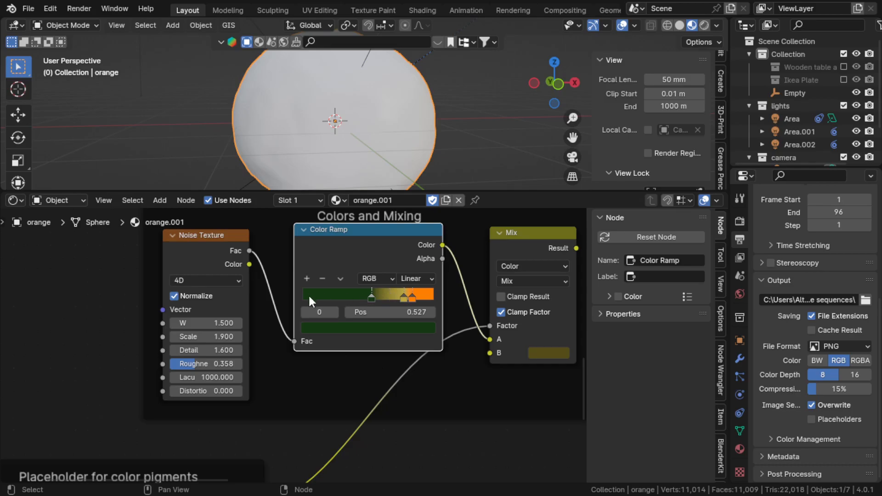
middle_drag(495, 325, 295, 291)
scroll(303, 286, down, 1)
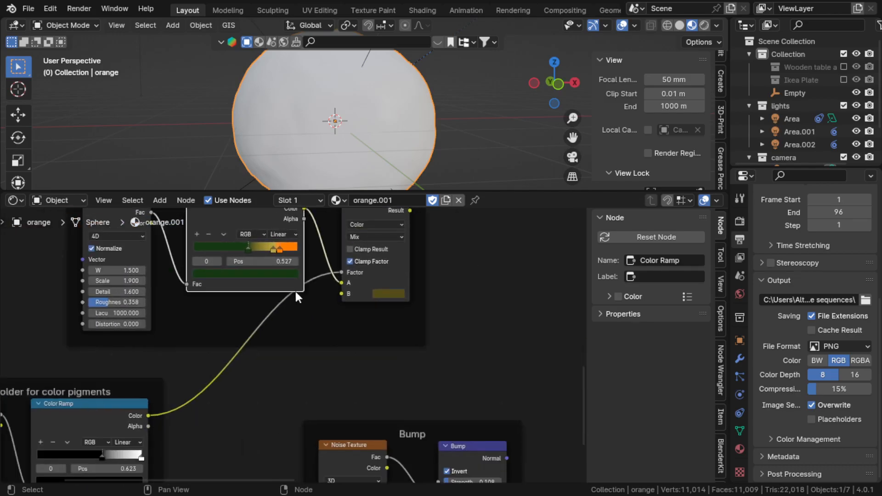
middle_drag(307, 244, 249, 299)
middle_drag(336, 277, 140, 309)
drag(163, 297, 438, 405)
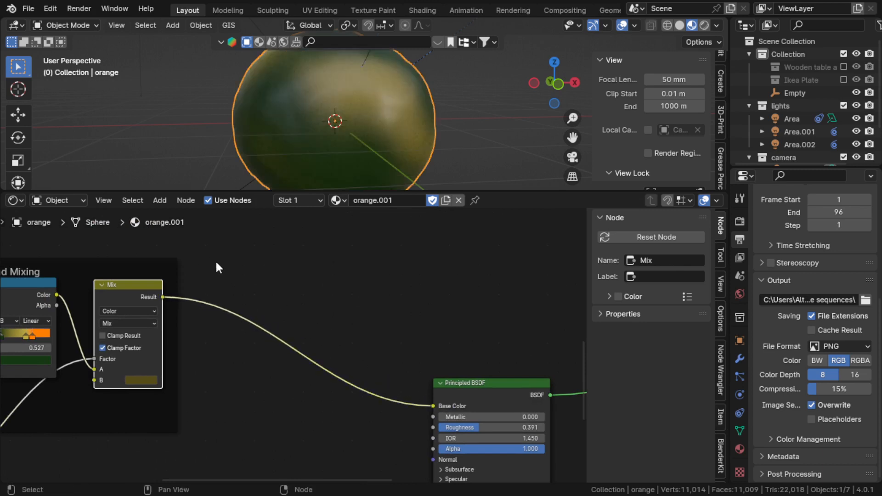
Examine the mixed colors and fine pigment grain on the orange alongside the Placeholder for color pigments nodes.
middle_drag(216, 268, 237, 276)
scroll(301, 121, up, 5)
scroll(308, 121, down, 3)
mouse_move(308, 121)
middle_down()
mouse_move(350, 135)
mouse_move(325, 124)
middle_up()
scroll(325, 125, down, 4)
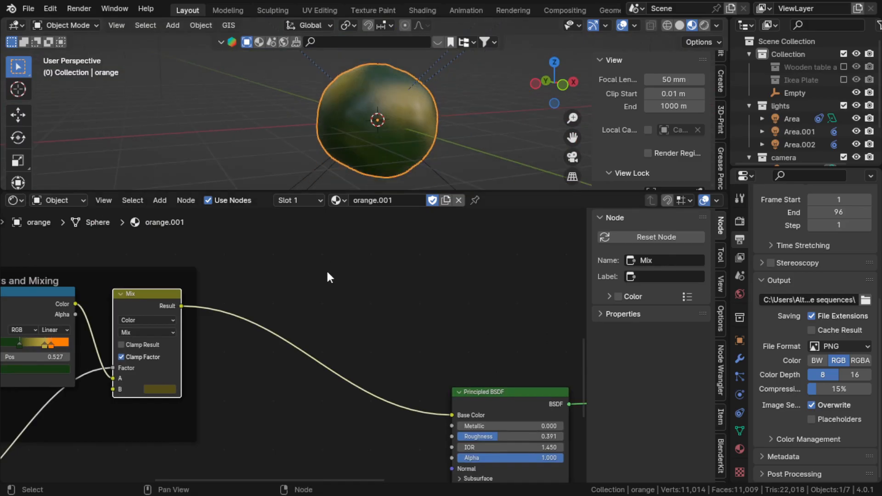
middle_drag(266, 285, 111, 352)
scroll(110, 356, up, 3)
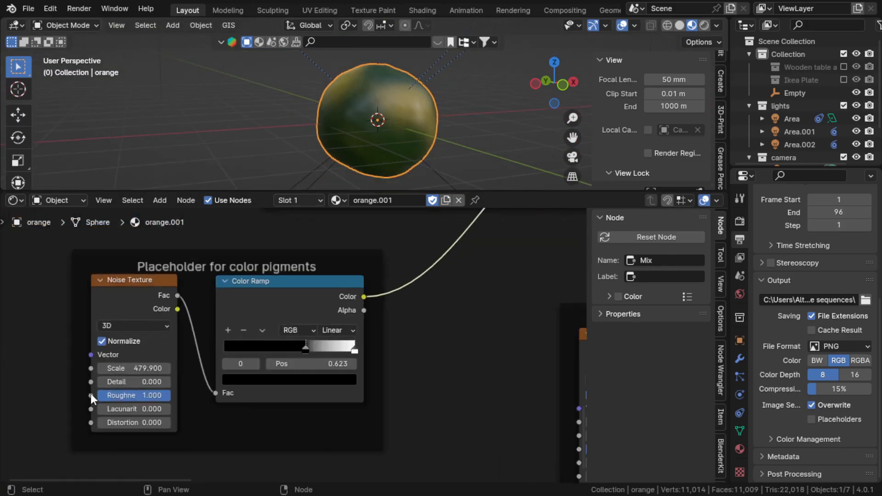
middle_drag(67, 332, 298, 269)
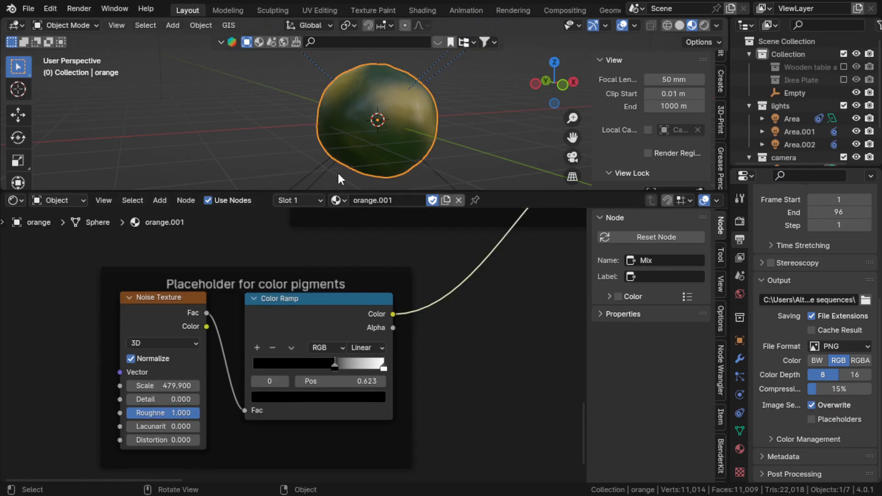
scroll(362, 139, up, 4)
scroll(363, 140, up, 4)
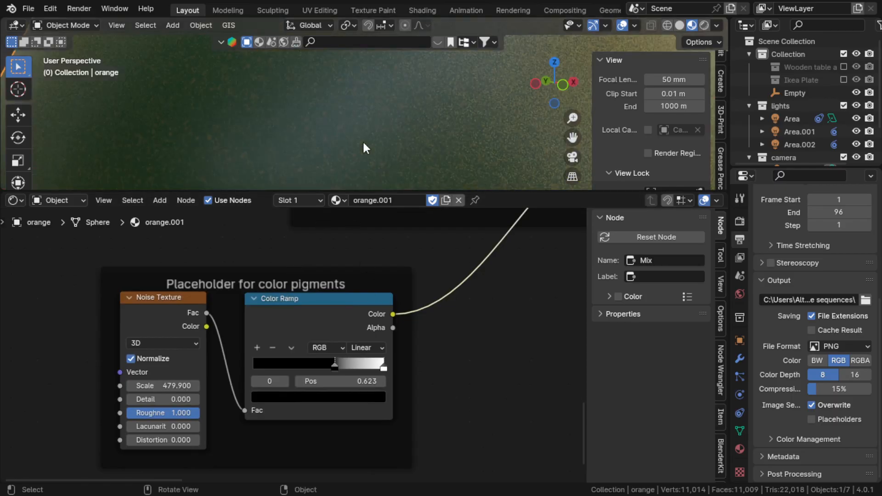
scroll(371, 117, down, 2)
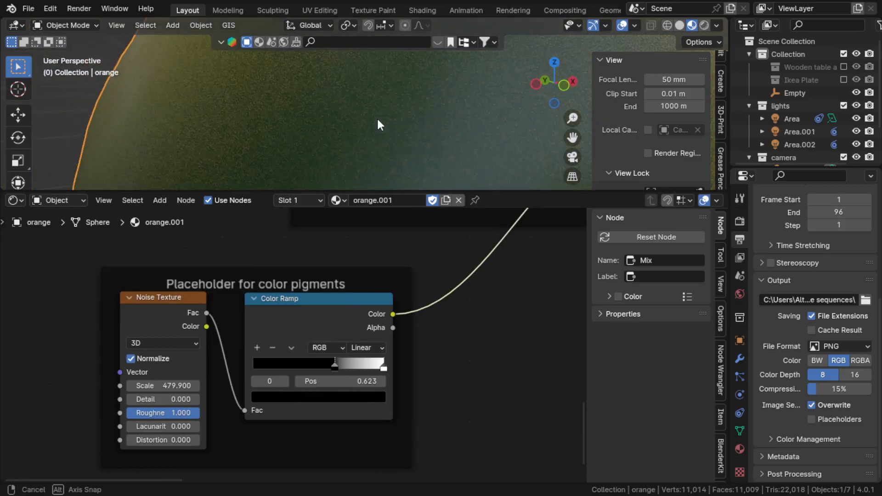
scroll(409, 108, down, 5)
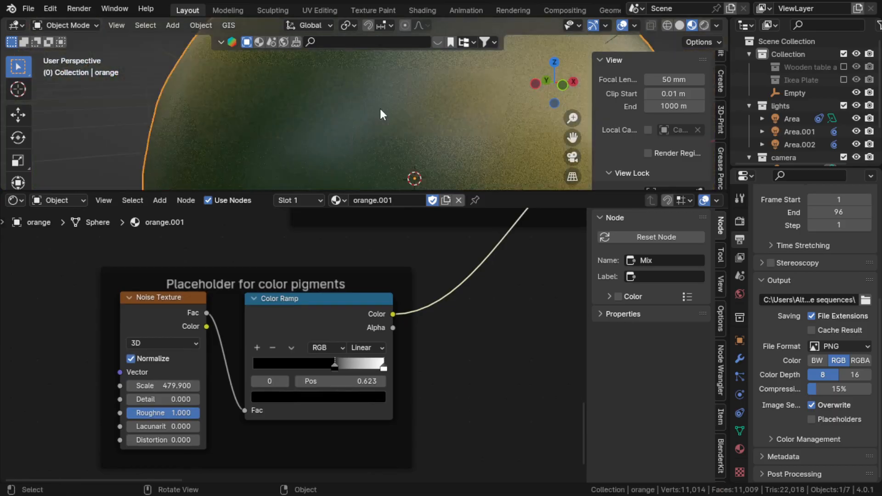
Shift the black stop of the color pigments Color Ramp slightly toward the dark end, to about 0.6.
middle_drag(428, 293, 394, 291)
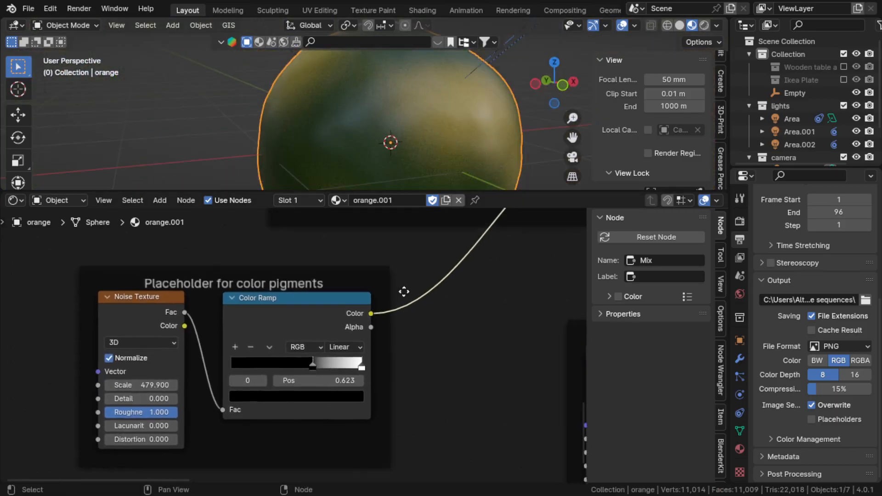
click(132, 316)
middle_drag(136, 299, 164, 277)
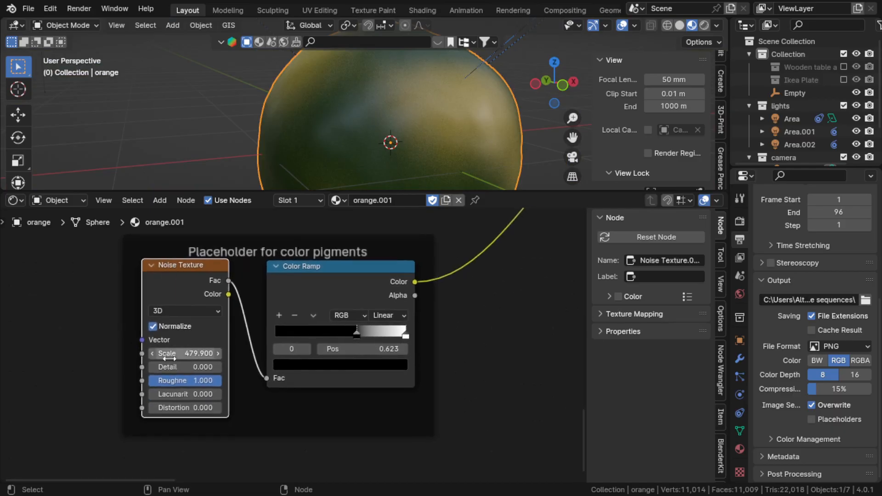
scroll(327, 94, up, 6)
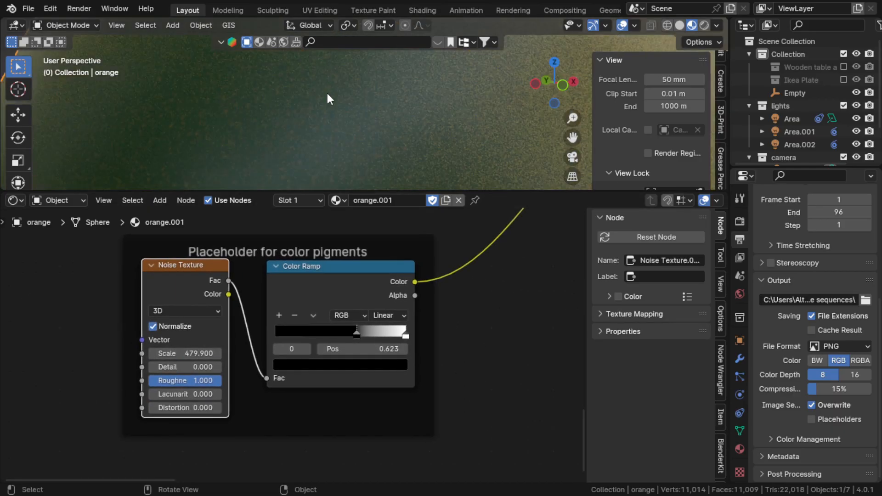
middle_drag(305, 353, 214, 357)
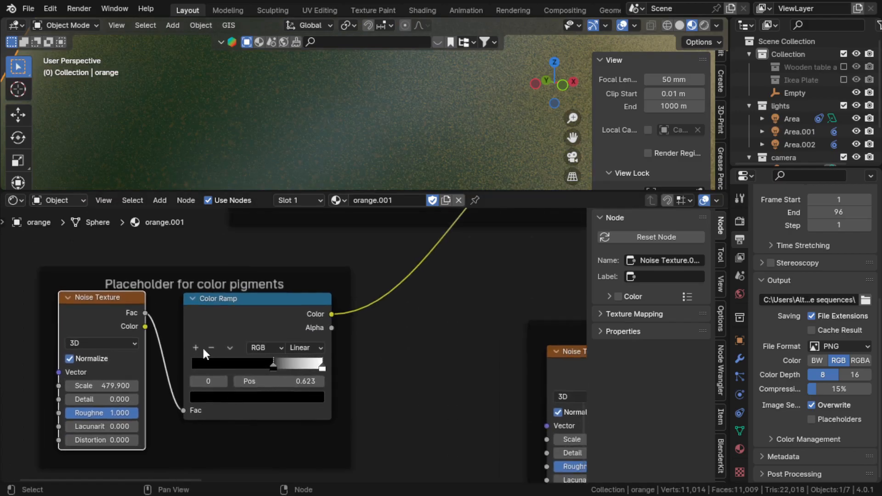
scroll(250, 318, down, 1)
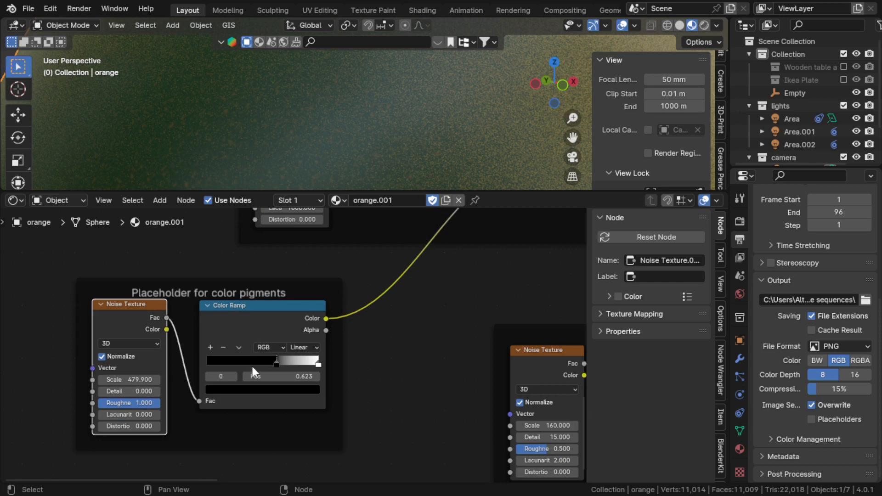
mouse_move(274, 360)
mouse_down()
mouse_move(235, 365)
mouse_move(307, 365)
mouse_move(216, 368)
mouse_move(285, 362)
mouse_move(271, 368)
mouse_up()
Try a different B color on the Mix node in Colors and Mixing, and undo it.
middle_drag(350, 323, 267, 384)
middle_drag(352, 284, 243, 420)
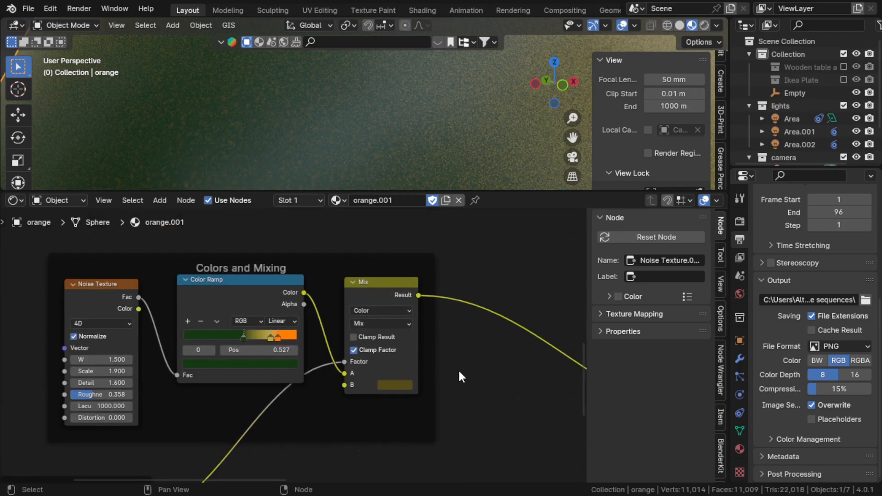
middle_drag(461, 376, 130, 292)
middle_drag(379, 337, 471, 341)
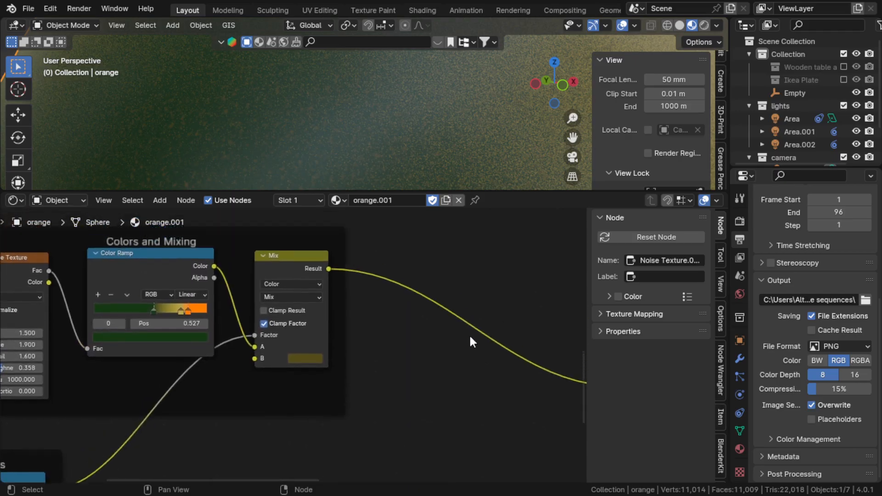
middle_drag(229, 365, 114, 406)
middle_drag(293, 287, 281, 330)
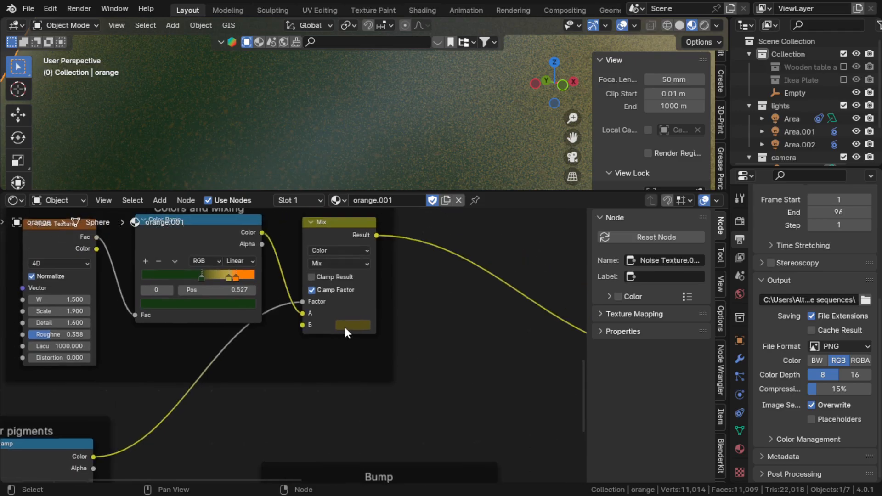
click(349, 322)
click(351, 325)
click(349, 327)
drag(363, 230, 389, 246)
key(ctrl+z)
Examine how the Colors and Mixing and color pigments nodes feed the Mix node and shape the orange's coloring.
middle_drag(48, 463, 295, 332)
middle_drag(335, 298, 121, 423)
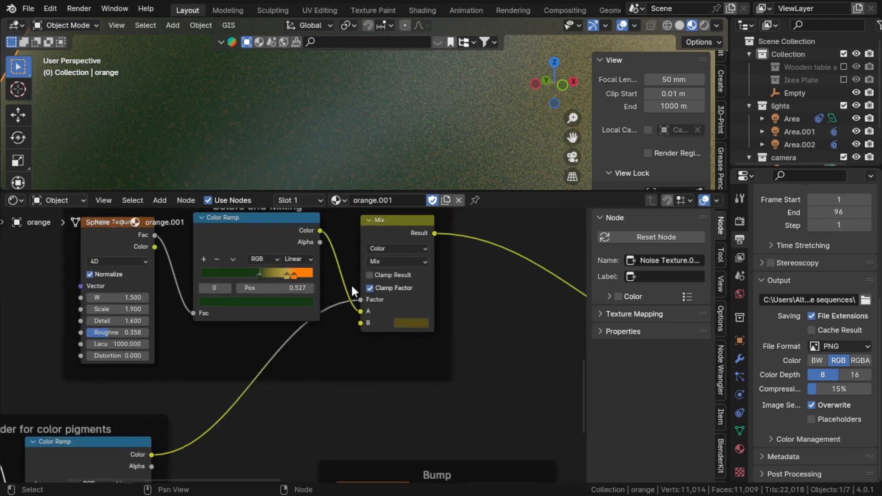
click(271, 237)
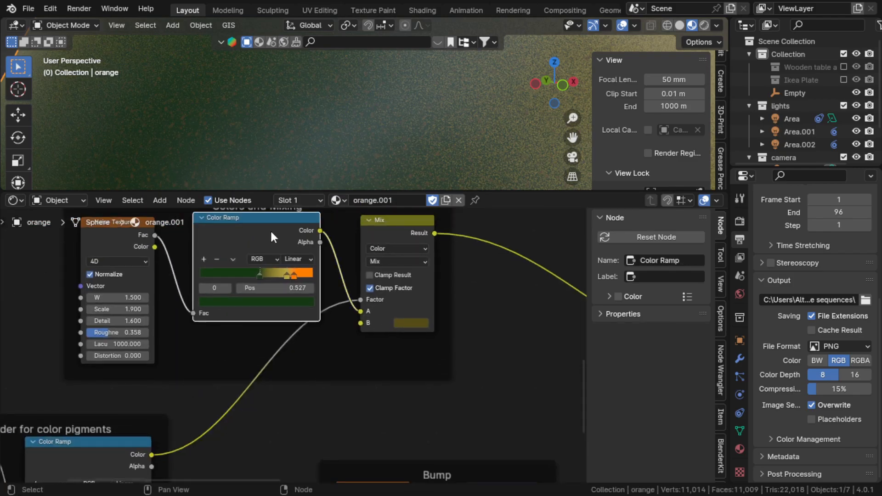
scroll(379, 310, down, 3)
middle_drag(495, 373, 489, 258)
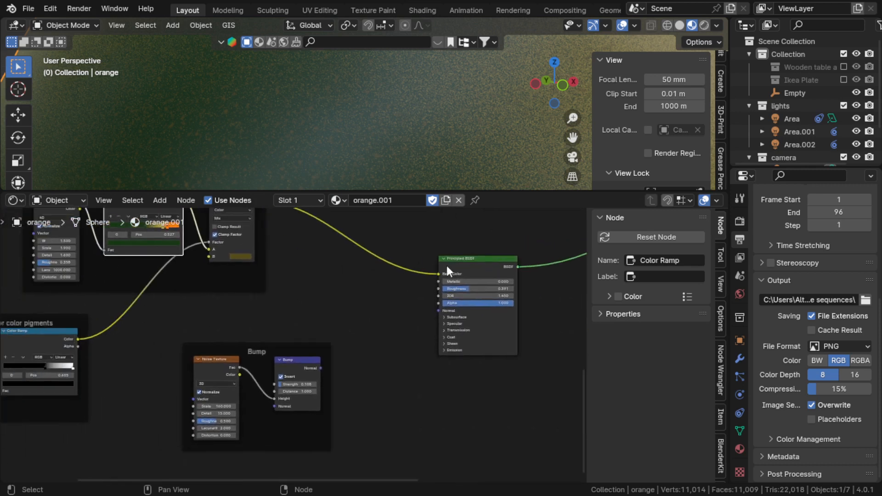
scroll(256, 335, up, 4)
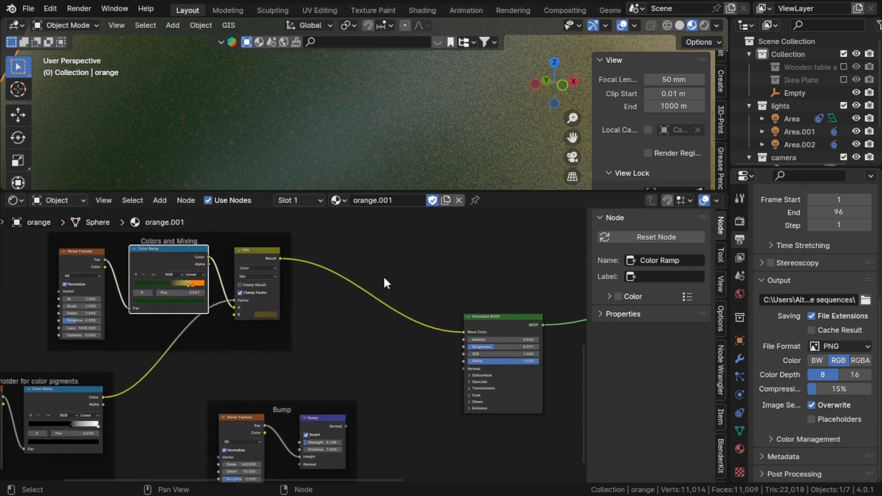
middle_drag(385, 283, 339, 423)
scroll(343, 93, down, 6)
middle_drag(362, 111, 285, 116)
middle_drag(202, 306, 317, 244)
scroll(128, 329, up, 6)
middle_drag(138, 319, 296, 304)
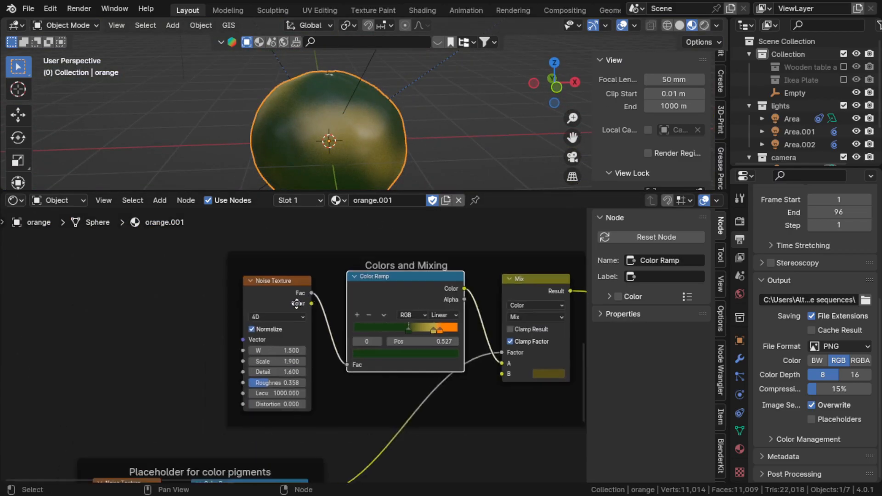
scroll(280, 340, up, 2)
mouse_move(258, 367)
mouse_down()
mouse_move(281, 367)
mouse_move(245, 366)
mouse_move(258, 367)
mouse_up()
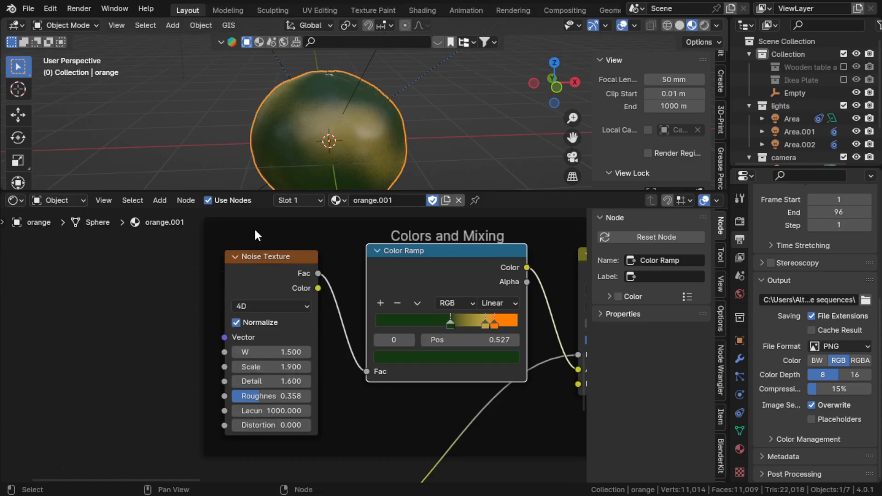
Connect the Bump node's Normal output to the Normal input of the Principled BSDF.
middle_drag(475, 350, 76, 323)
scroll(77, 324, down, 9)
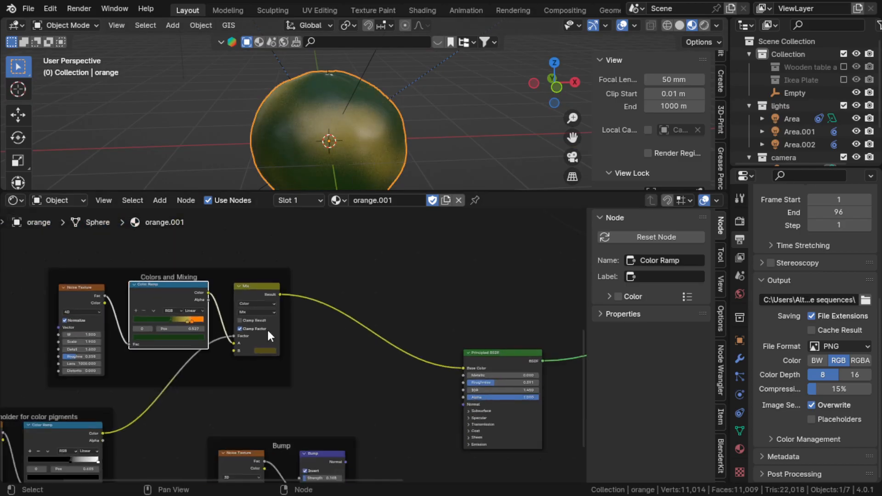
middle_drag(268, 331, 175, 288)
middle_drag(340, 328, 520, 259)
middle_drag(381, 281, 253, 313)
scroll(293, 360, up, 5)
scroll(293, 358, down, 2)
middle_drag(297, 348, 270, 374)
scroll(268, 371, up, 3)
drag(244, 387, 418, 303)
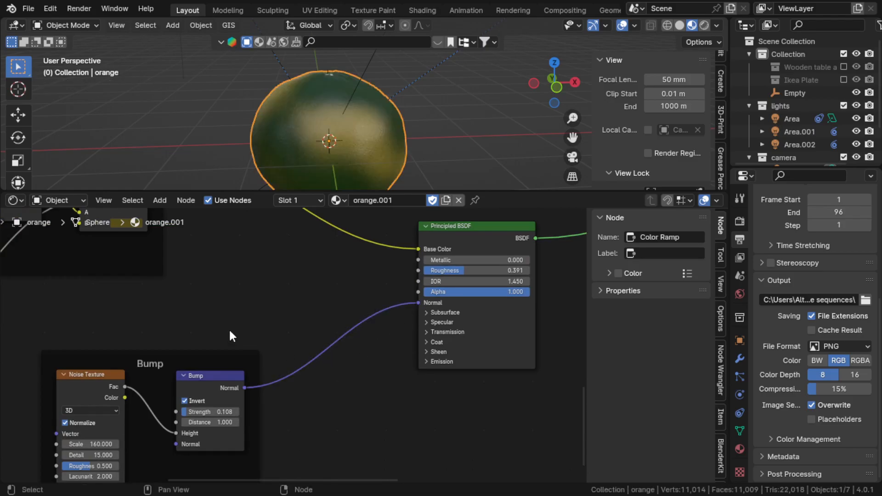
Examine the Bump frame's Noise Texture and Bump nodes together with the peel relief on the orange.
middle_drag(251, 327, 437, 280)
scroll(292, 339, up, 5)
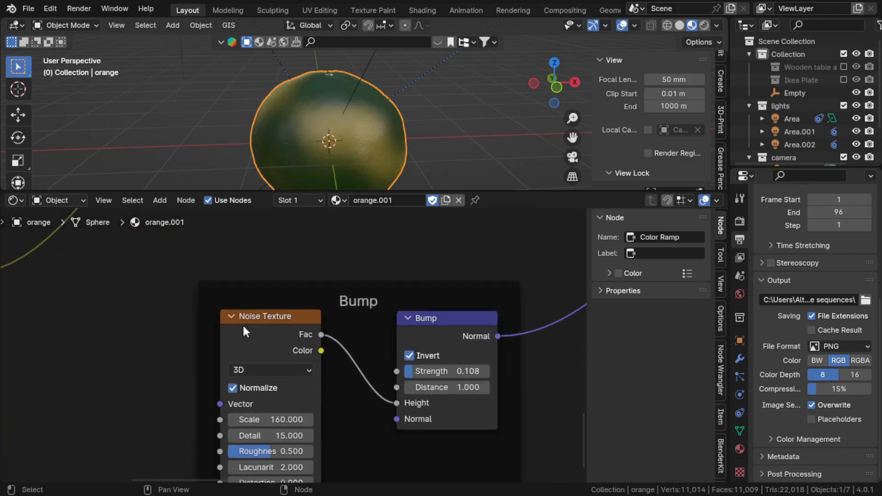
middle_drag(249, 324, 247, 266)
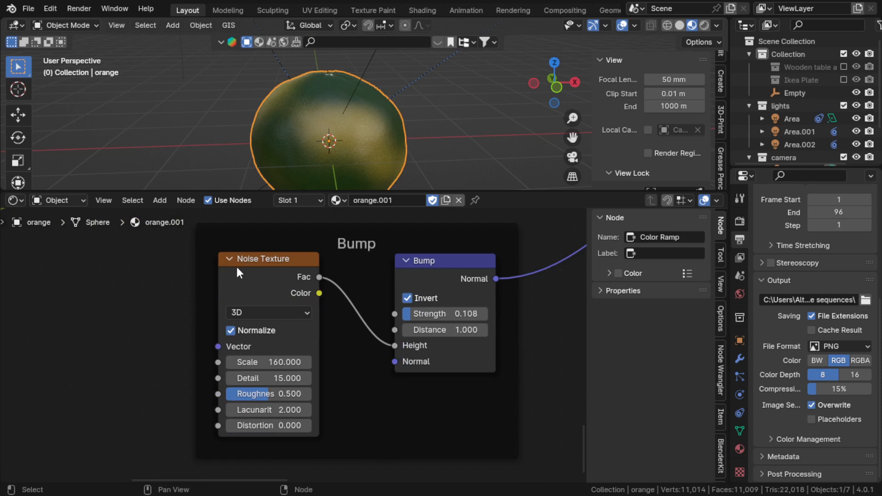
scroll(343, 100, up, 3)
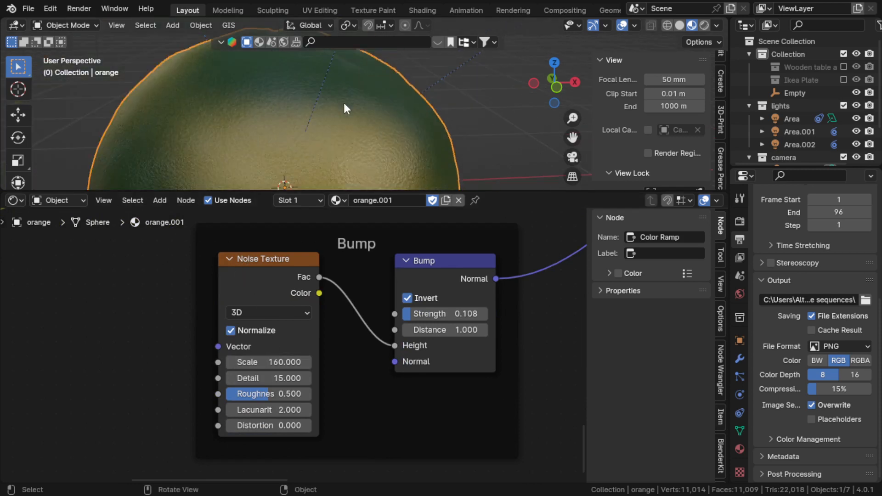
scroll(324, 127, up, 2)
scroll(324, 127, down, 2)
middle_drag(404, 268, 264, 348)
click(361, 293)
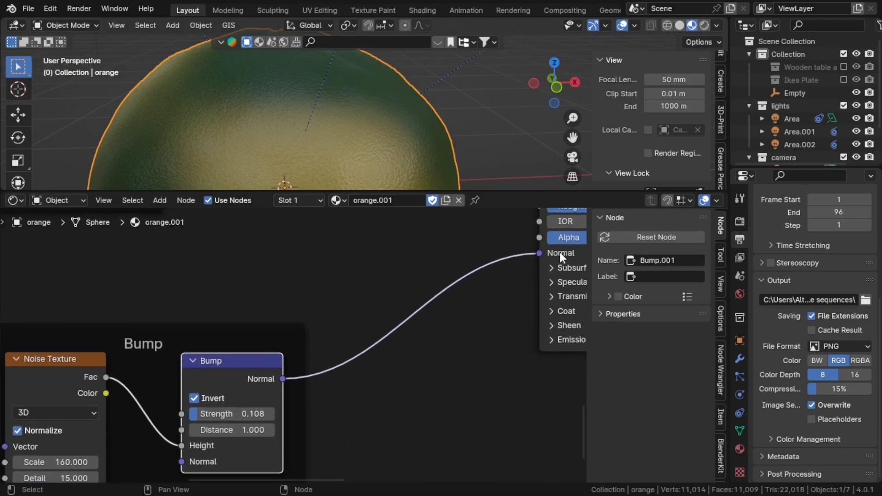
middle_drag(330, 356, 438, 278)
Try other values for the Bump node's Strength and its Noise Texture's Roughness, and undo the changes.
mouse_move(322, 335)
mouse_down()
mouse_move(381, 335)
mouse_move(298, 335)
mouse_move(307, 336)
mouse_up()
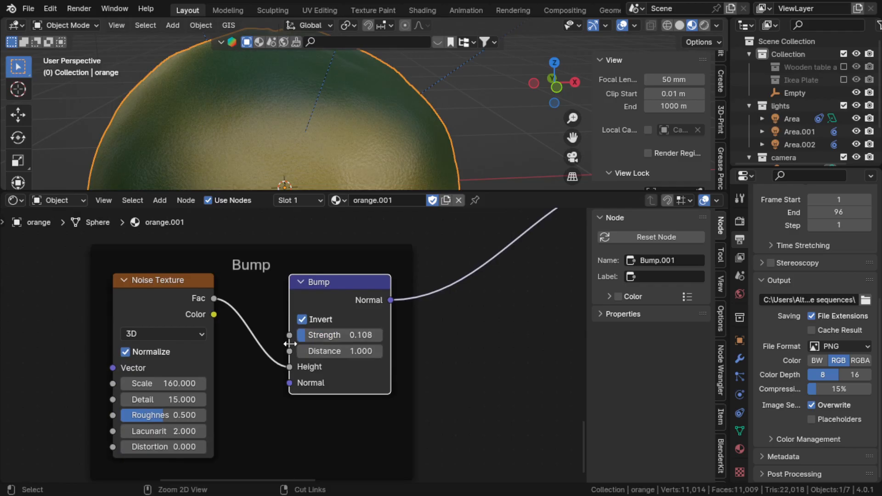
middle_drag(252, 375, 349, 337)
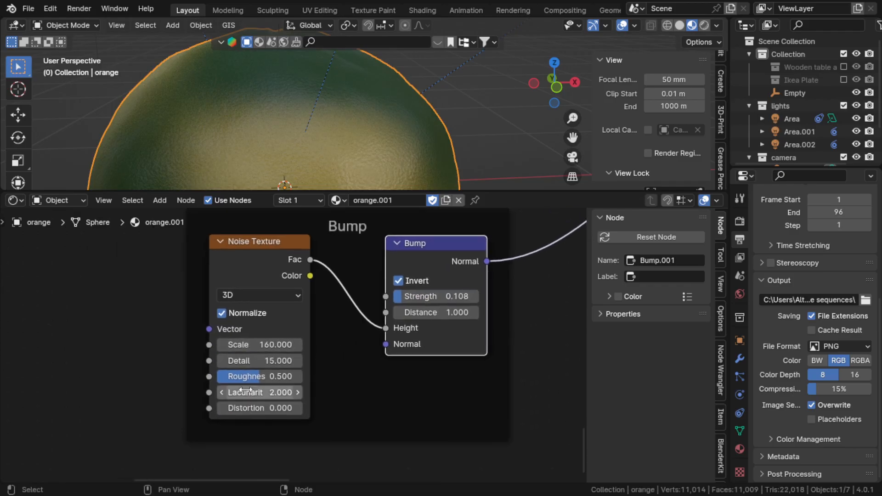
mouse_move(276, 376)
mouse_down()
mouse_move(240, 376)
mouse_move(294, 376)
mouse_move(241, 376)
mouse_move(275, 376)
mouse_up()
key(ctrl+z)
Examine the Dents/Scars frame's node chain from Texture Coordinate through Mapping, Noise Texture and Color Ramp to Bump and Principled BSDF.
middle_drag(336, 322, 294, 411)
scroll(307, 381, down, 9)
middle_drag(330, 304, 325, 425)
middle_drag(303, 326, 330, 334)
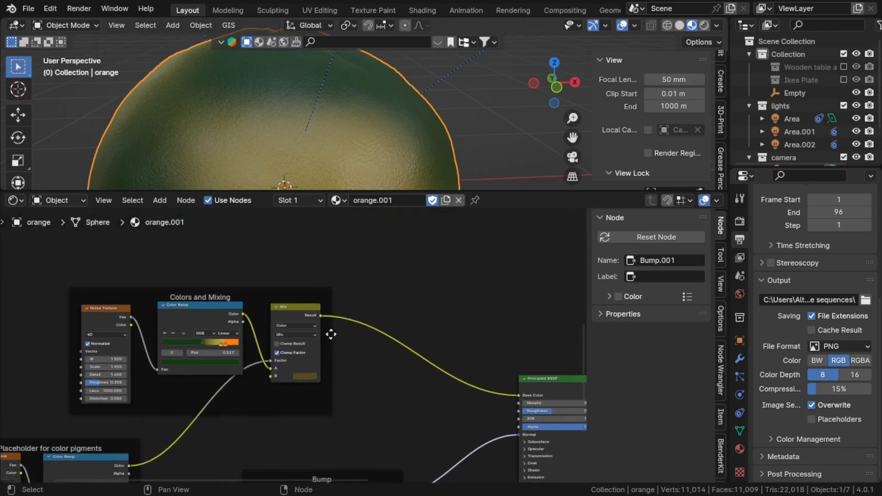
scroll(314, 338, down, 5)
middle_drag(331, 293, 363, 458)
middle_drag(238, 301, 226, 384)
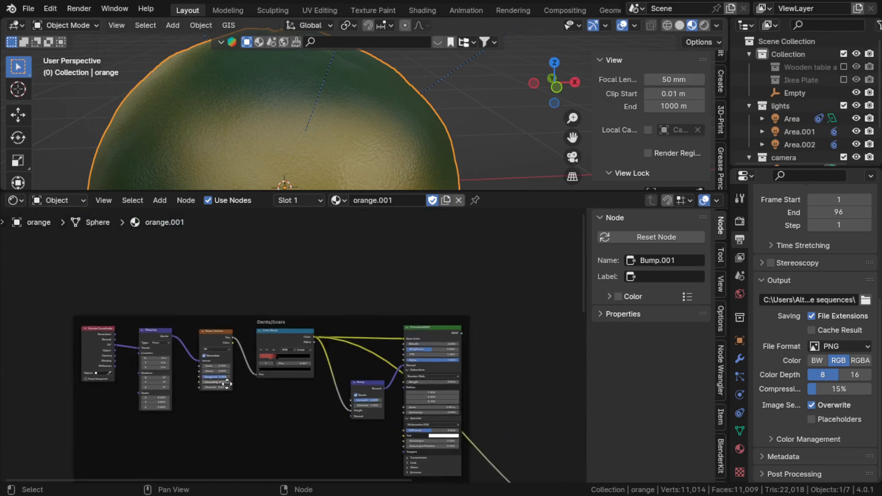
scroll(209, 329, up, 7)
middle_drag(222, 301, 508, 309)
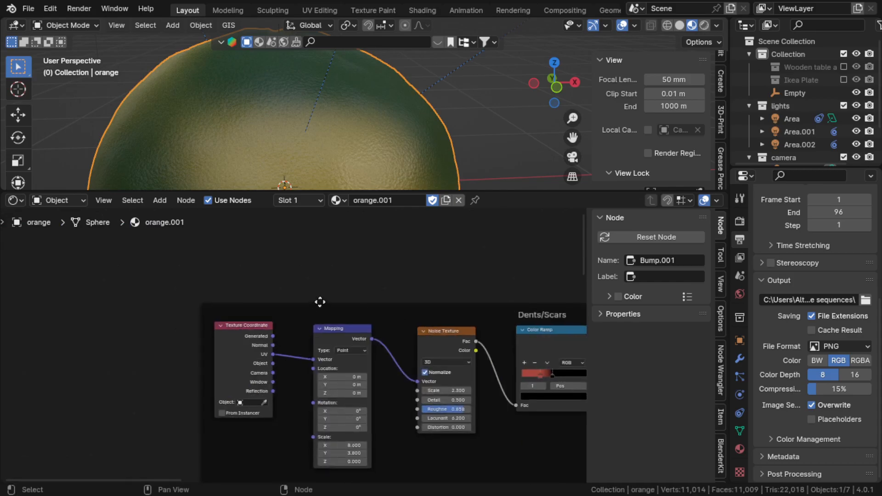
scroll(412, 295, up, 1)
middle_drag(411, 295, 172, 302)
scroll(296, 333, down, 2)
middle_drag(372, 311, 221, 253)
middle_drag(316, 274, 312, 284)
scroll(313, 285, down, 2)
scroll(313, 288, down, 1)
middle_drag(239, 302, 277, 260)
scroll(403, 277, up, 2)
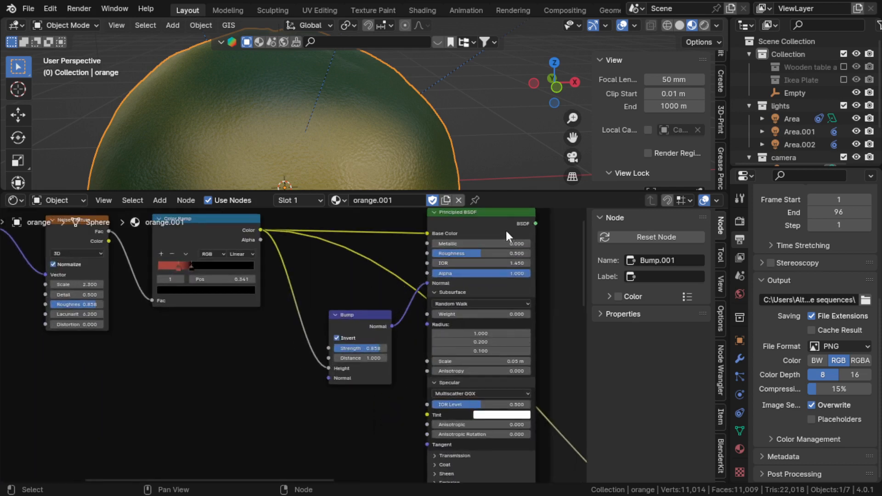
Examine the Dents/Scars Principled BSDF and how the Color Ramp feeds it and the Fac input of the Mix Shader.
middle_drag(506, 229, 368, 283)
click(352, 279)
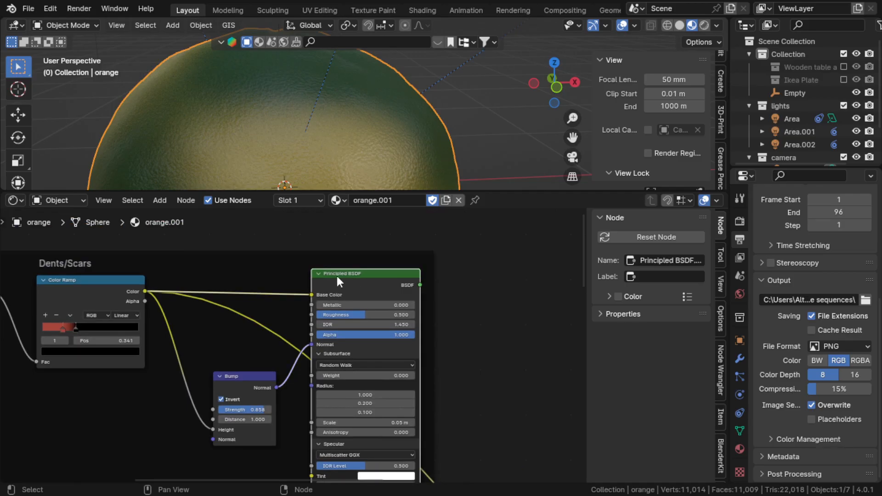
scroll(343, 277, down, 2)
middle_drag(305, 242, 203, 436)
scroll(386, 408, up, 5)
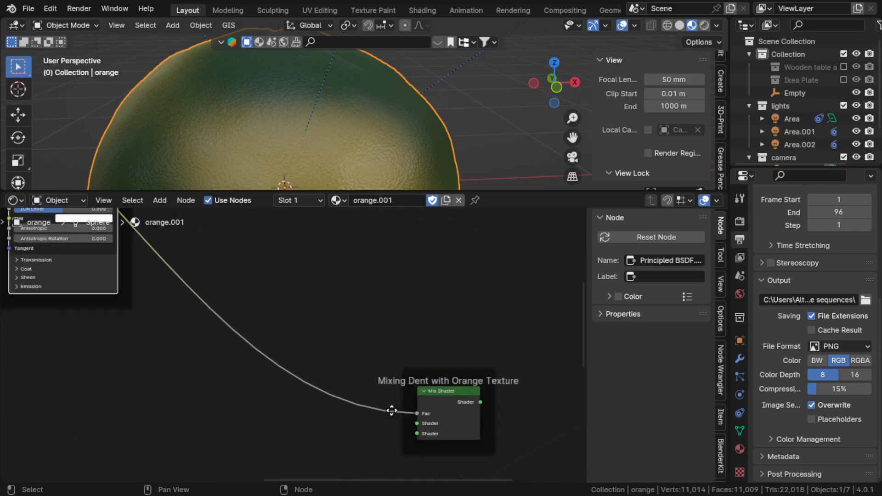
middle_drag(109, 373, 488, 262)
middle_drag(325, 262, 333, 339)
click(423, 260)
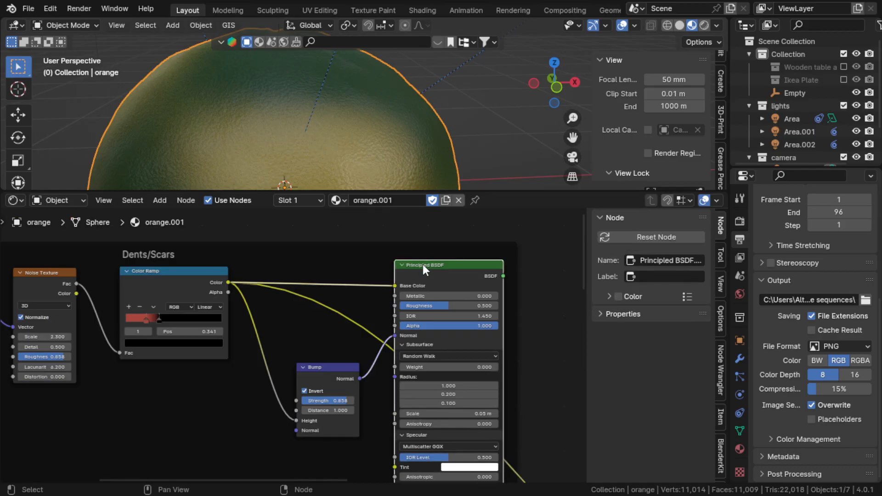
middle_drag(297, 272, 393, 261)
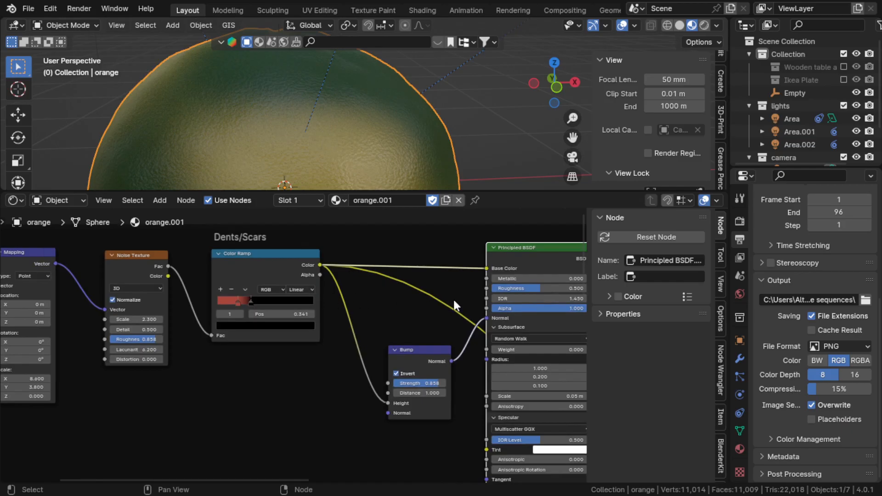
Examine the Dents/Scars Bump node and the mapping and noise nodes that lead to it.
click(422, 361)
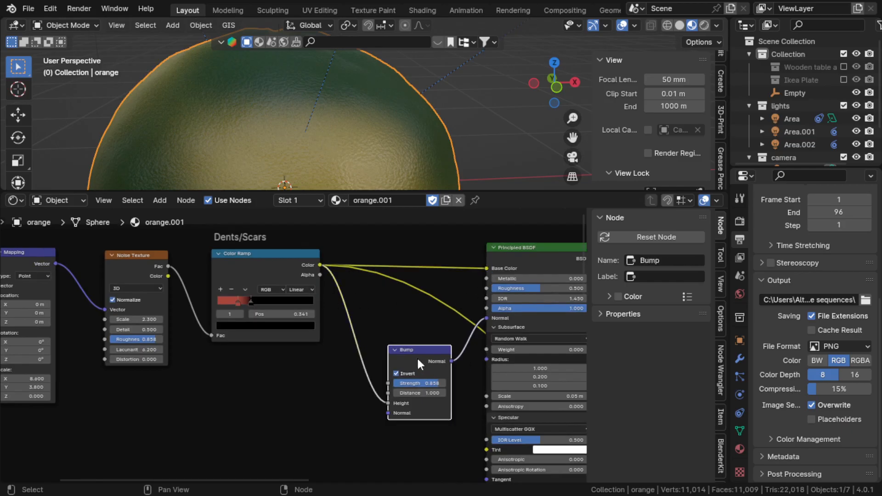
middle_drag(315, 315, 285, 314)
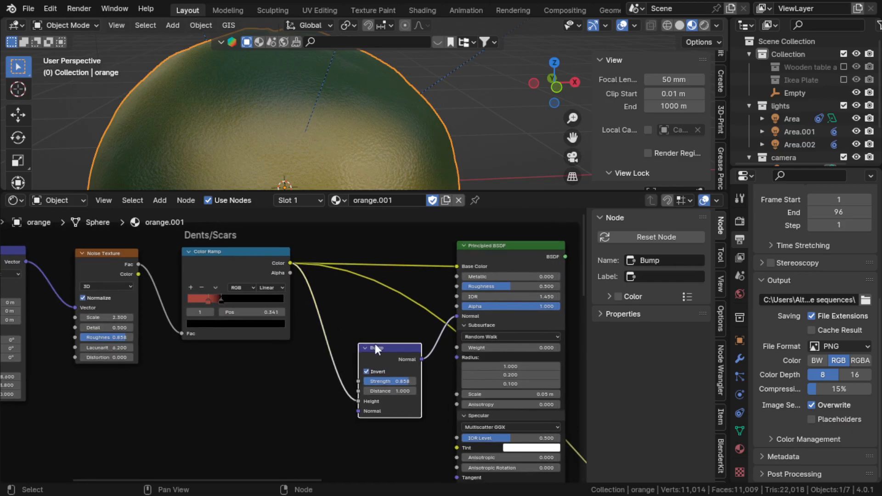
middle_drag(170, 271, 419, 330)
scroll(286, 311, up, 4)
scroll(295, 282, down, 2)
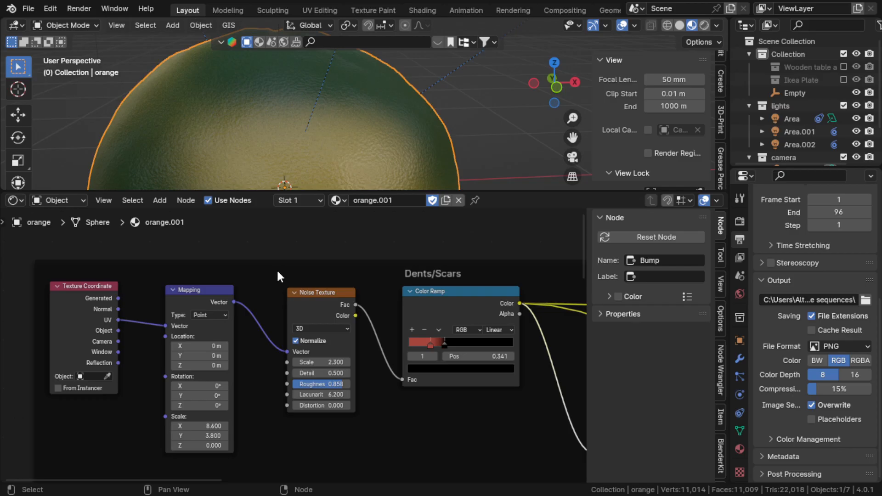
Preview the Dents/Scars Noise Texture output directly on the orange and inspect its pattern.
middle_drag(275, 295, 236, 283)
mouse_move(265, 153)
middle_down()
mouse_move(285, 131)
mouse_move(244, 136)
mouse_move(250, 151)
middle_up()
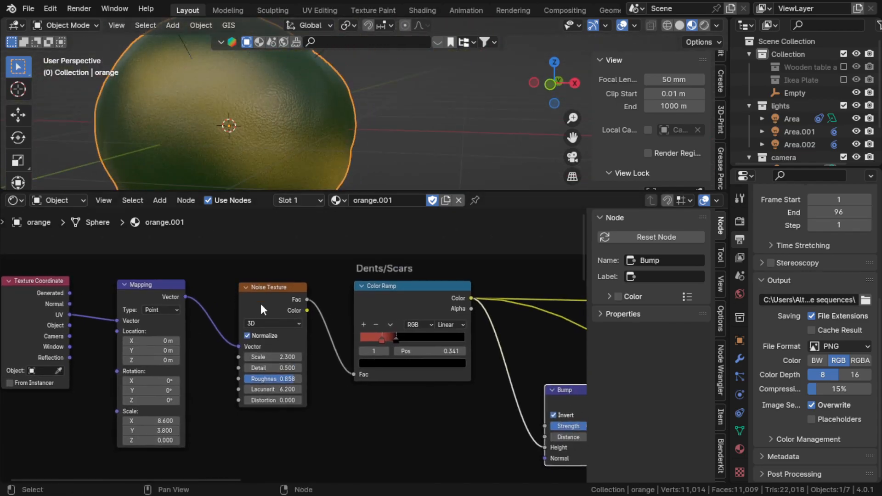
click(261, 310)
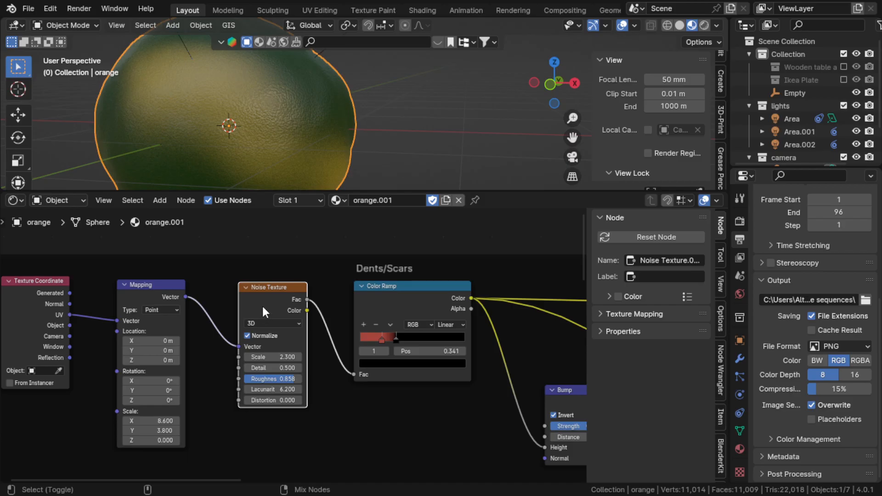
ctrl+shift+click(262, 304)
middle_drag(250, 160, 172, 161)
Preview the Dents/Scars Color Ramp output on the orange and inspect the scar patches from several sides.
middle_drag(331, 368, 189, 374)
click(257, 298)
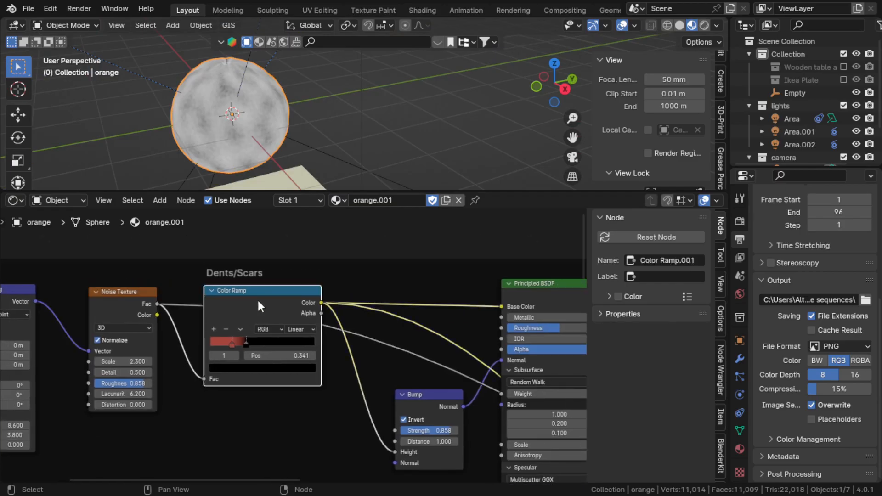
ctrl+shift+click(255, 296)
middle_drag(220, 133, 332, 113)
scroll(227, 117, up, 3)
shift+middle_drag(435, 137, 290, 139)
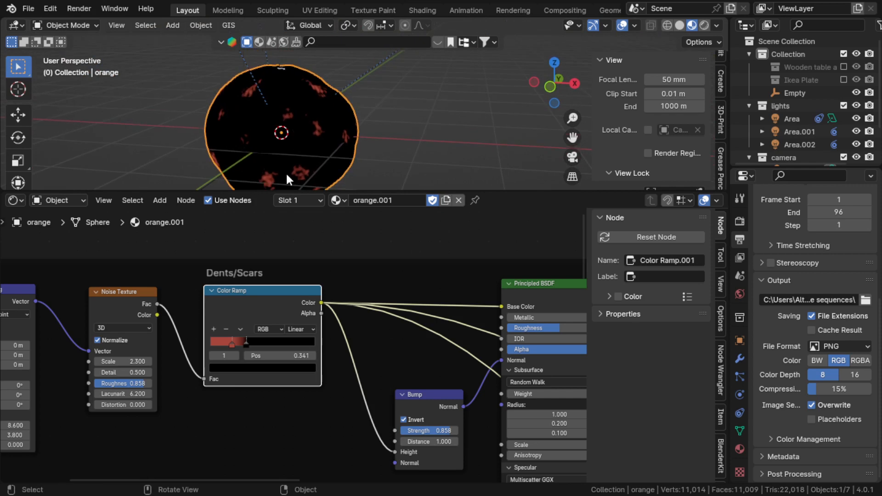
scroll(247, 98, up, 6)
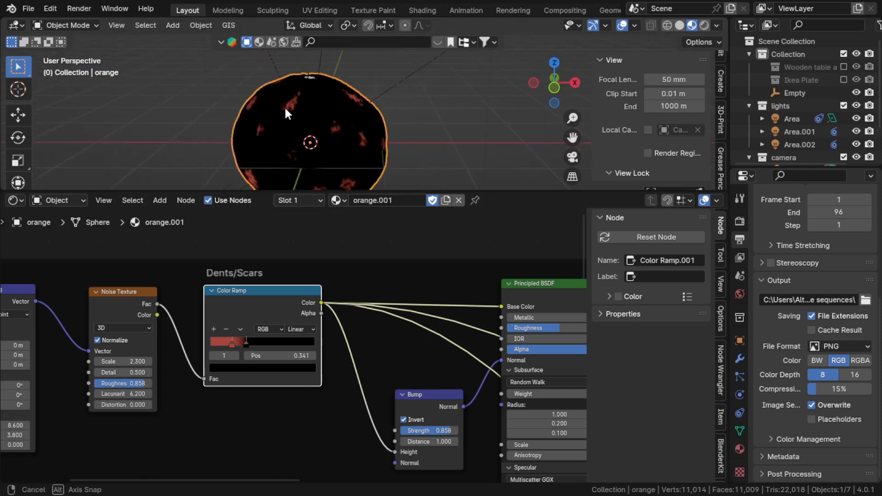
middle_drag(305, 84, 312, 88)
middle_drag(382, 87, 321, 175)
Examine the links running from the Dents/Scars frame to the Mix Shader and the Material Output.
middle_drag(397, 305, 107, 268)
scroll(294, 343, down, 4)
middle_drag(321, 357, 400, 413)
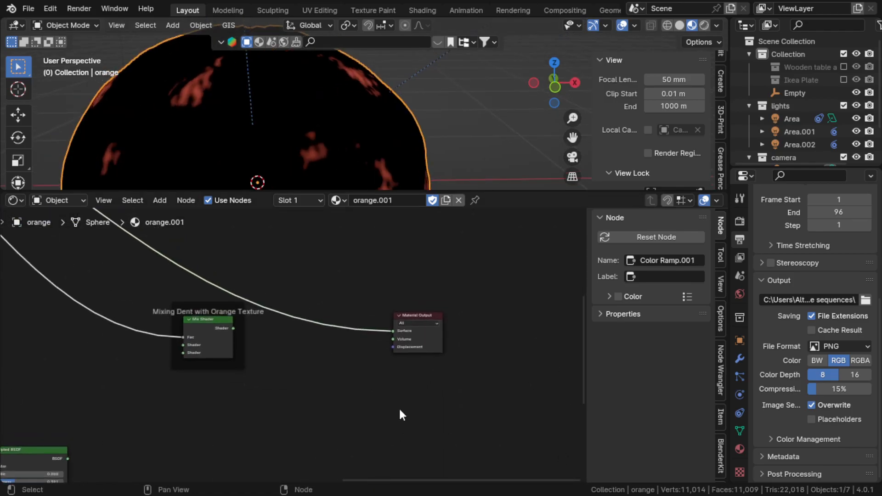
click(432, 322)
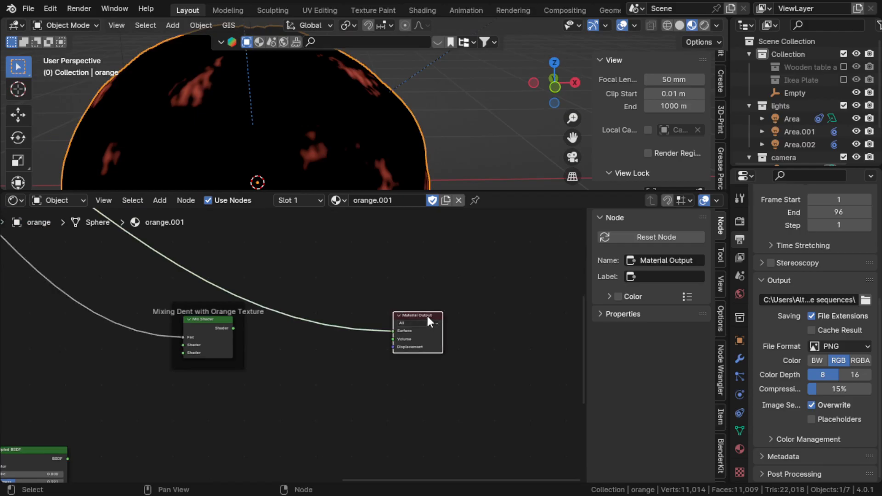
middle_drag(209, 302, 357, 311)
middle_drag(239, 299, 536, 263)
middle_drag(435, 279, 339, 292)
scroll(317, 287, down, 1)
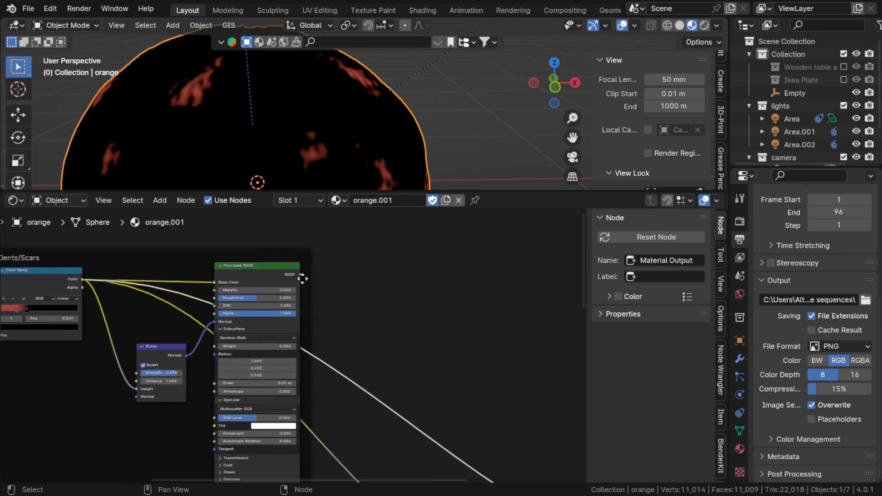
Examine the Texture Coordinate and Mapping nodes that position the scar noise in the Dents/Scars frame.
scroll(308, 287, down, 1)
middle_drag(211, 291, 76, 258)
scroll(322, 367, up, 1)
middle_drag(418, 362, 73, 430)
scroll(119, 408, up, 2)
middle_drag(121, 409, 228, 406)
scroll(225, 399, up, 2)
scroll(175, 340, down, 1)
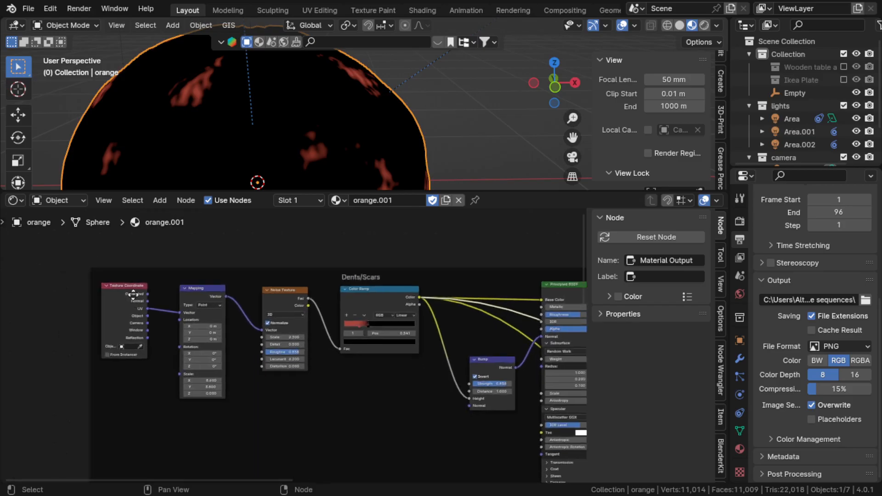
middle_drag(132, 294, 267, 316)
scroll(269, 316, up, 6)
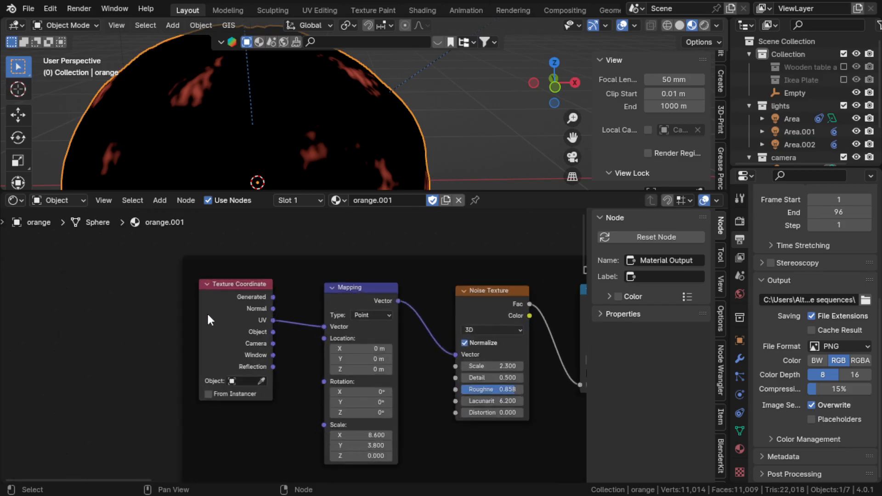
scroll(233, 293, down, 1)
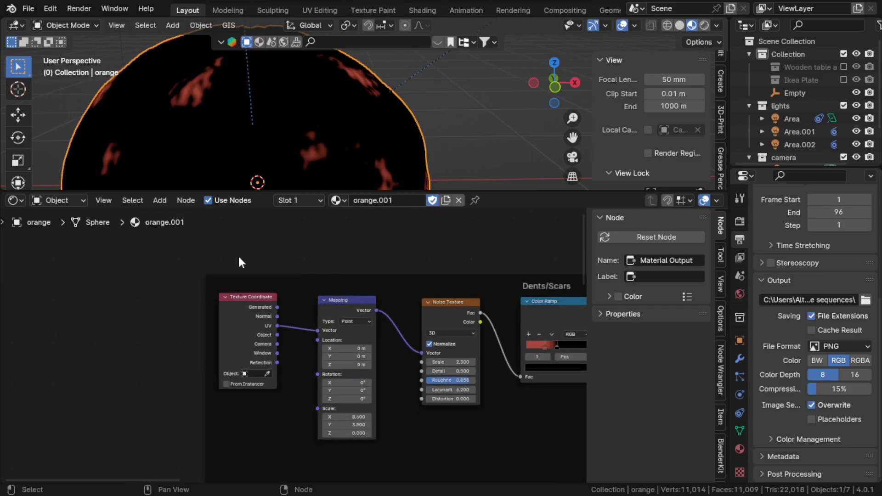
Try another X Scale value in the Dents/Scars Mapping node and undo the change.
scroll(265, 125, down, 4)
scroll(348, 450, up, 4)
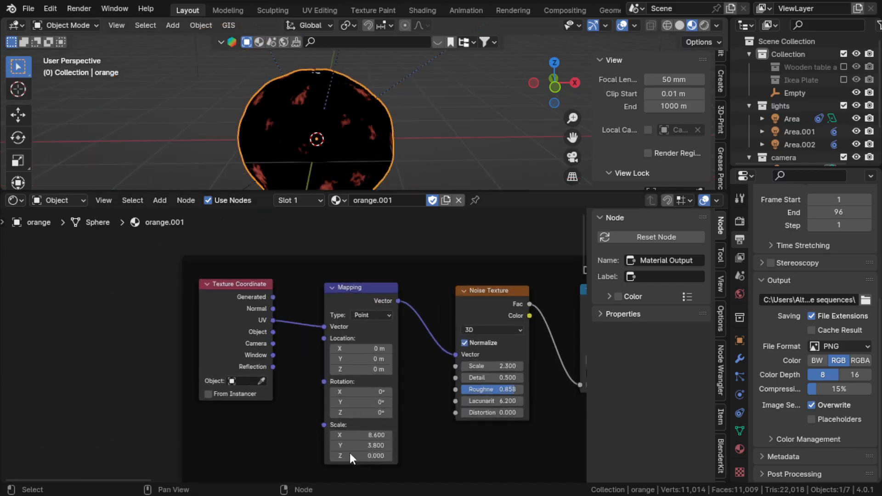
middle_drag(368, 433, 289, 327)
drag(307, 336, 354, 336)
key(ctrl+z)
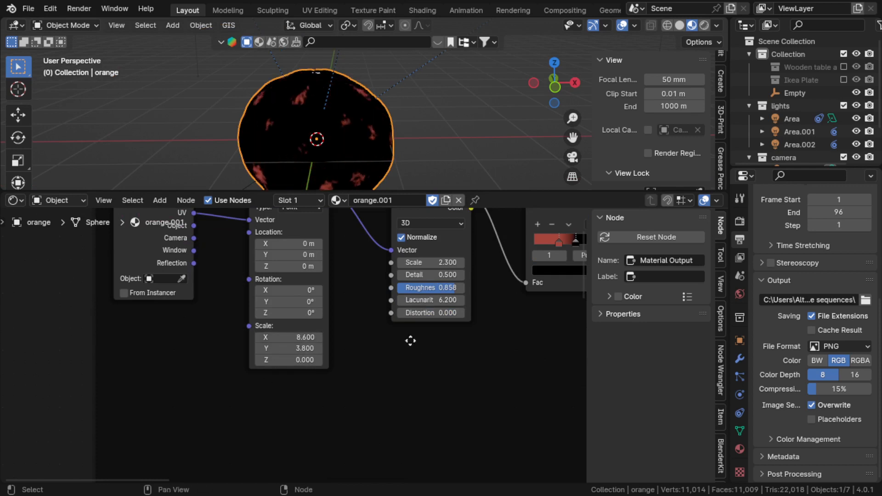
Connect the BSDF output of the Dents/Scars Principled BSDF to the first Shader input of the Mix Shader.
scroll(414, 338, down, 5)
middle_drag(390, 339, 222, 381)
middle_drag(308, 382, 43, 378)
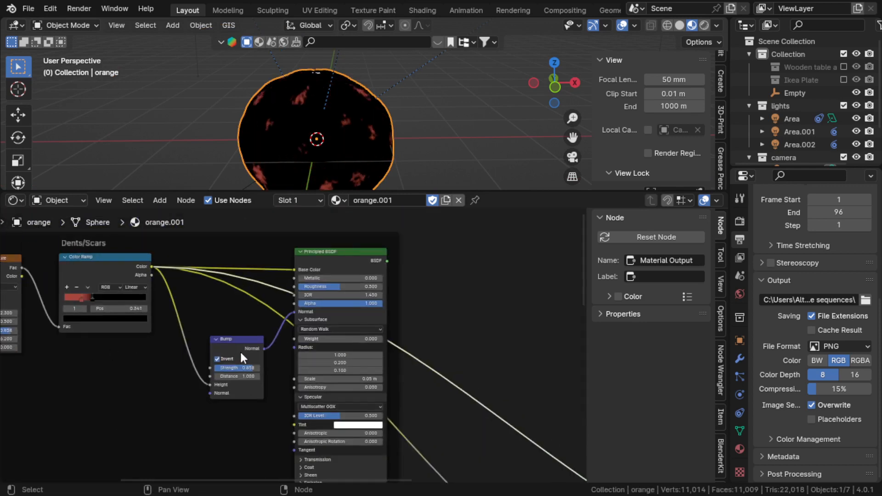
middle_drag(240, 308, 217, 293)
scroll(202, 277, down, 4)
drag(319, 253, 508, 419)
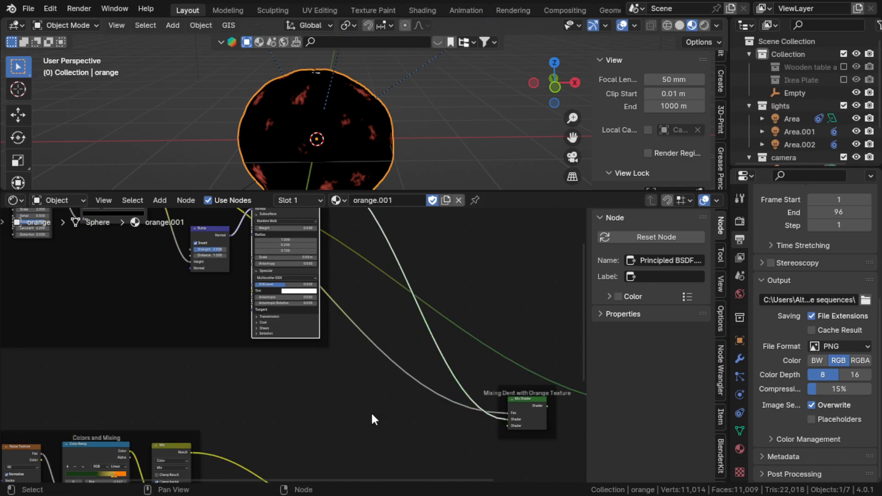
Connect the orange texture's Principled BSDF to the Mix Shader's second Shader input, and the Mix Shader's output to the Material Output's Surface.
middle_drag(392, 420, 372, 282)
drag(415, 372, 508, 290)
middle_drag(421, 305, 179, 377)
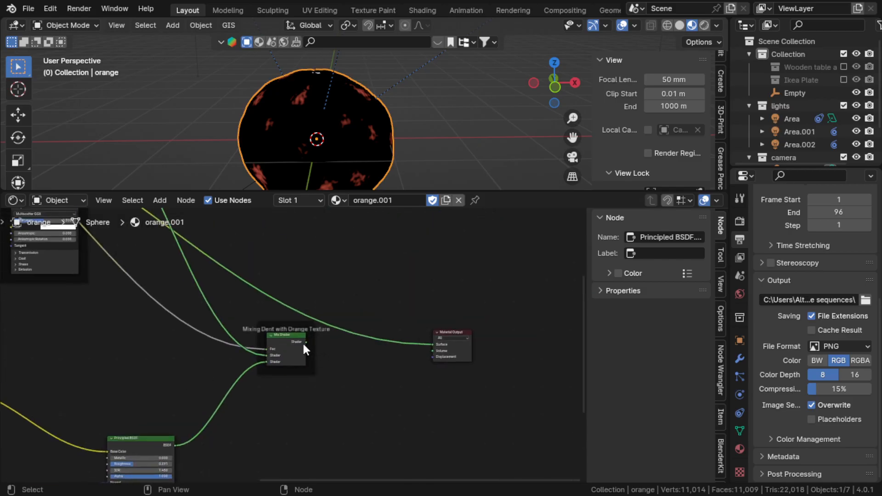
drag(306, 342, 436, 346)
scroll(280, 364, up, 8)
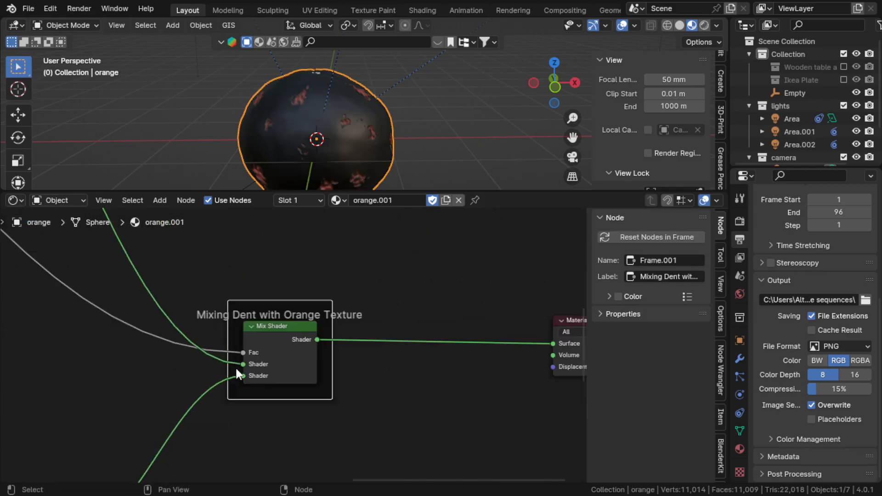
Swap the Mix Shader's inputs so the orange texture's BSDF feeds the first Shader input and the Dents/Scars BSDF the second.
middle_drag(239, 371, 336, 356)
scroll(341, 352, up, 4)
drag(370, 354, 327, 364)
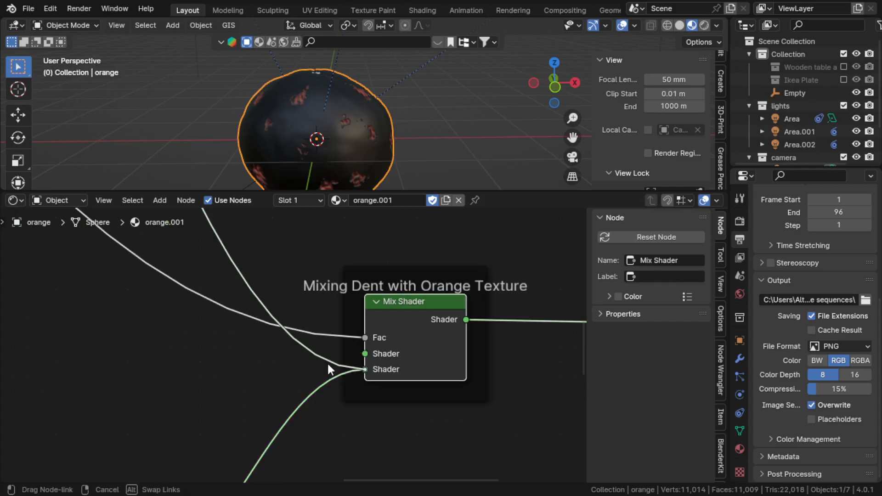
scroll(327, 364, down, 1)
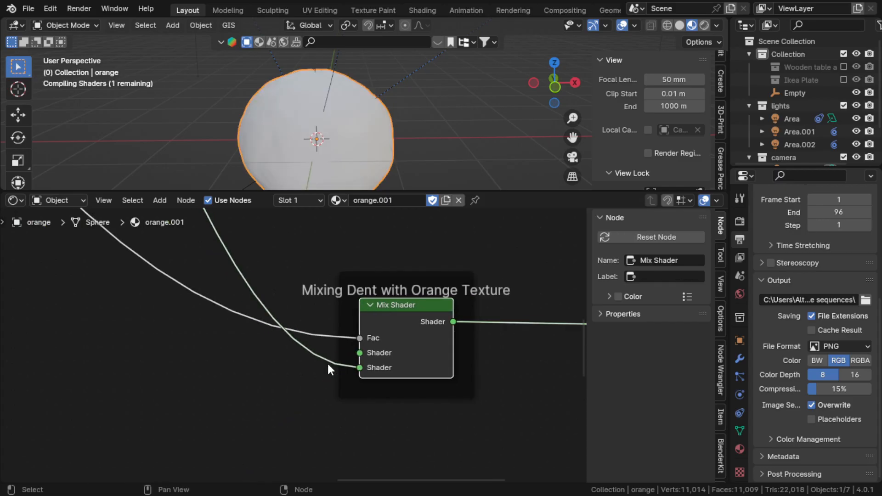
scroll(328, 366, down, 3)
middle_drag(328, 365, 292, 335)
drag(202, 411, 316, 299)
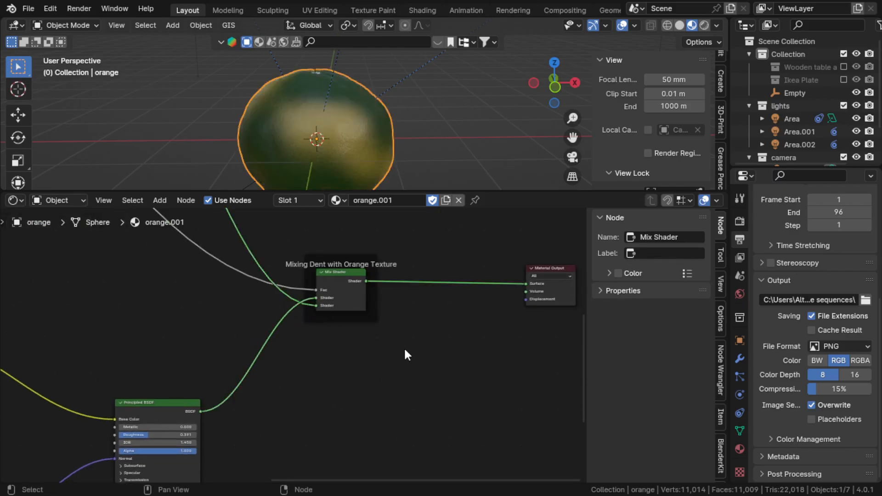
Enlarge the 3D viewport above the node editor and check the mixed scars on the orange's peel.
middle_drag(412, 340, 346, 340)
scroll(317, 149, up, 5)
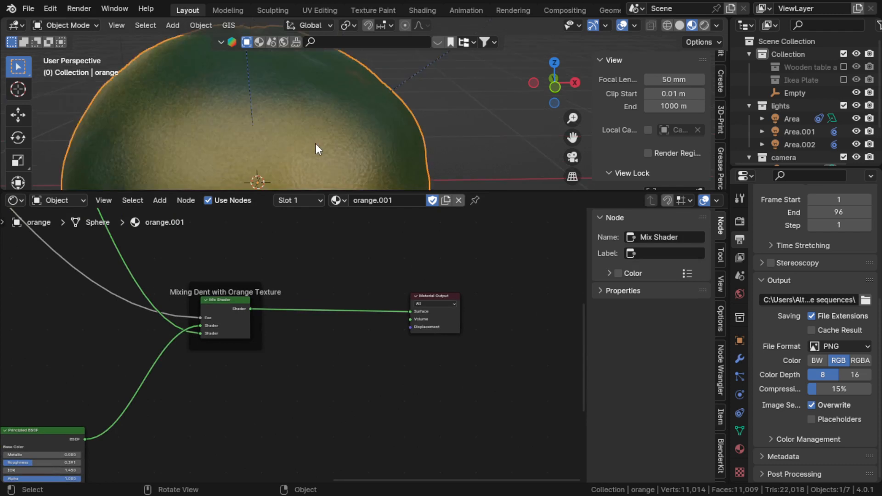
middle_drag(320, 145, 364, 135)
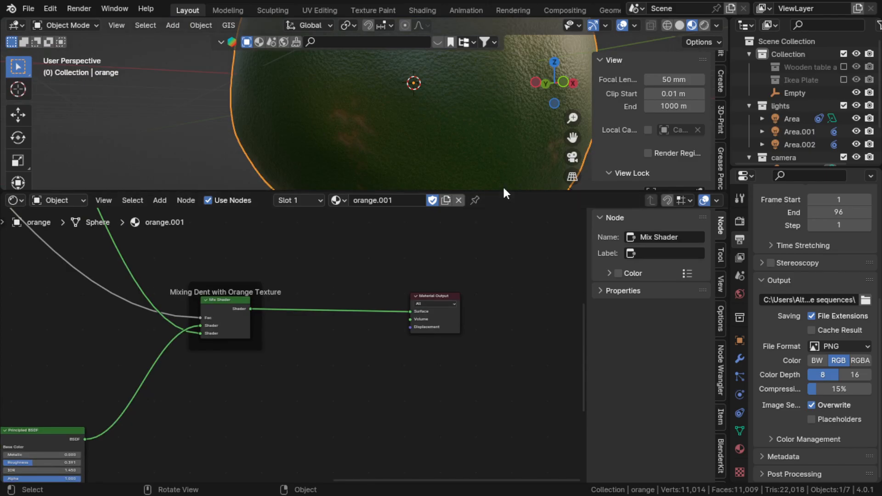
drag(505, 190, 502, 232)
mouse_move(342, 155)
middle_down()
mouse_move(258, 168)
mouse_move(269, 159)
mouse_move(329, 164)
middle_up()
scroll(329, 164, down, 2)
middle_drag(365, 325, 295, 347)
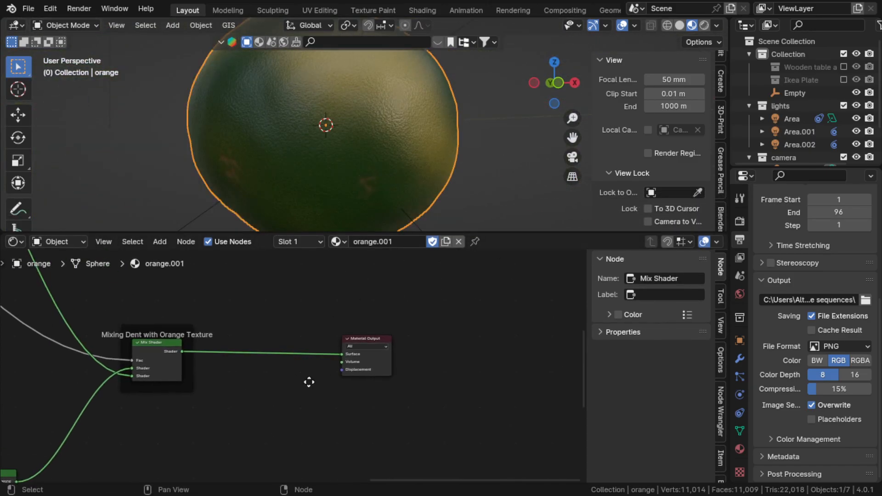
Examine the peel around the opening at the top of the orange.
middle_drag(309, 126, 314, 210)
scroll(311, 124, down, 2)
scroll(311, 125, up, 2)
middle_drag(301, 180, 320, 147)
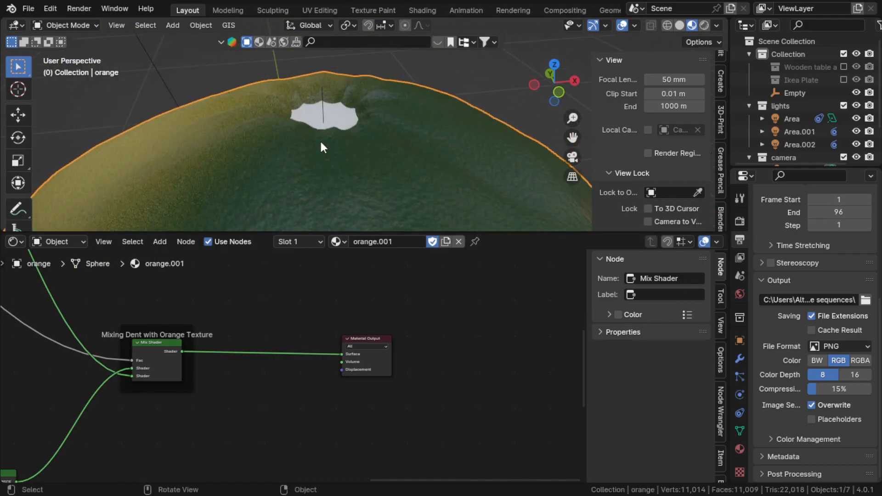
Select a face in the orange's top opening in Edit Mode to open the orange poles material, and return to Object Mode.
click(321, 115)
click(333, 118)
key(ctrl+Tab)
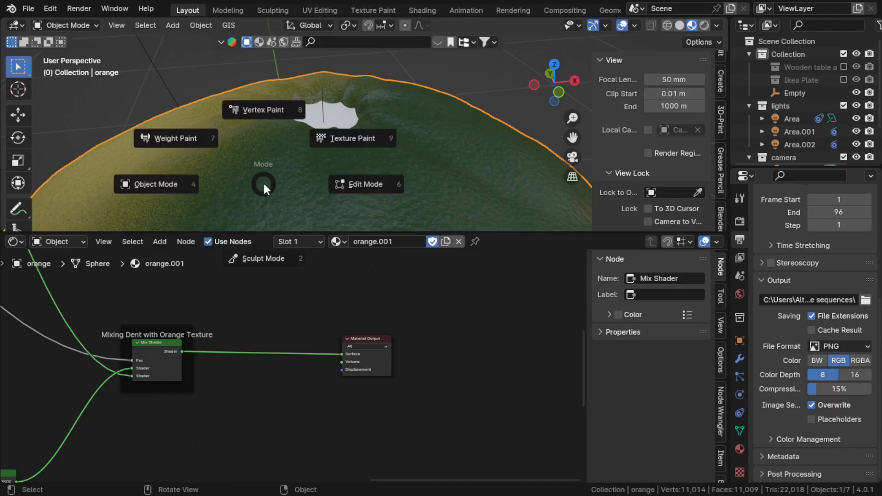
click(357, 186)
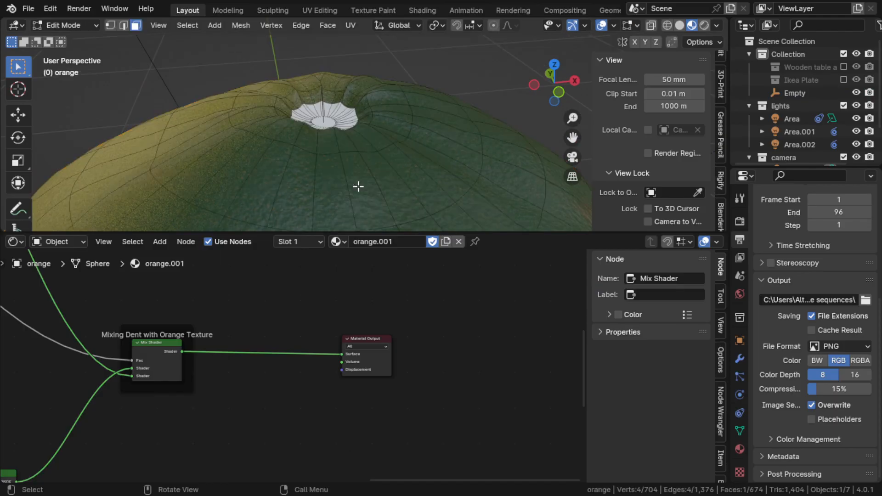
click(326, 114)
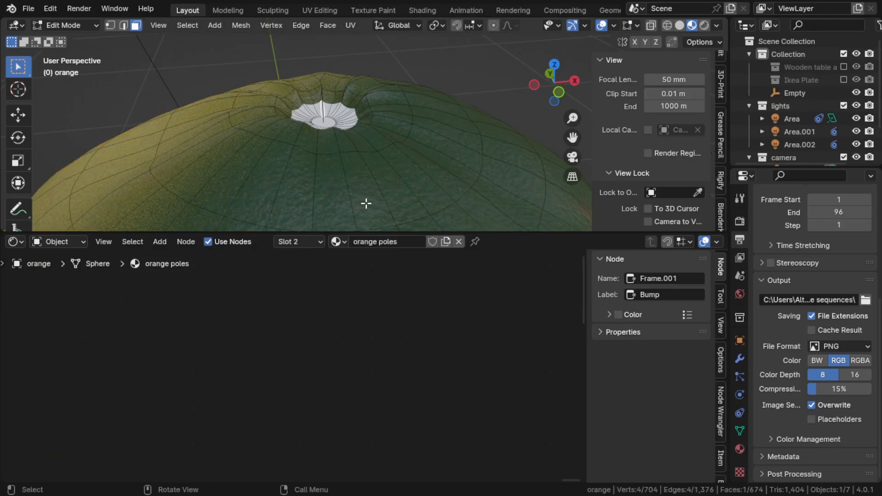
scroll(311, 172, down, 3)
scroll(384, 162, up, 1)
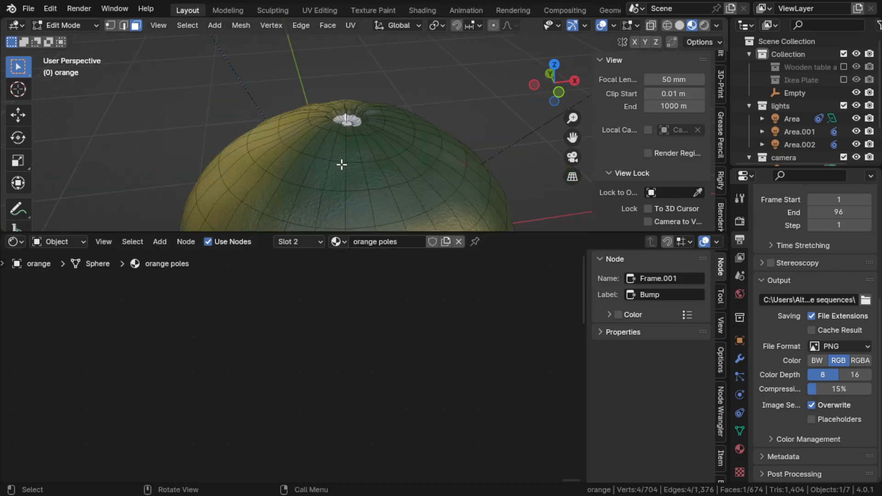
key(ctrl+Tab)
click(241, 166)
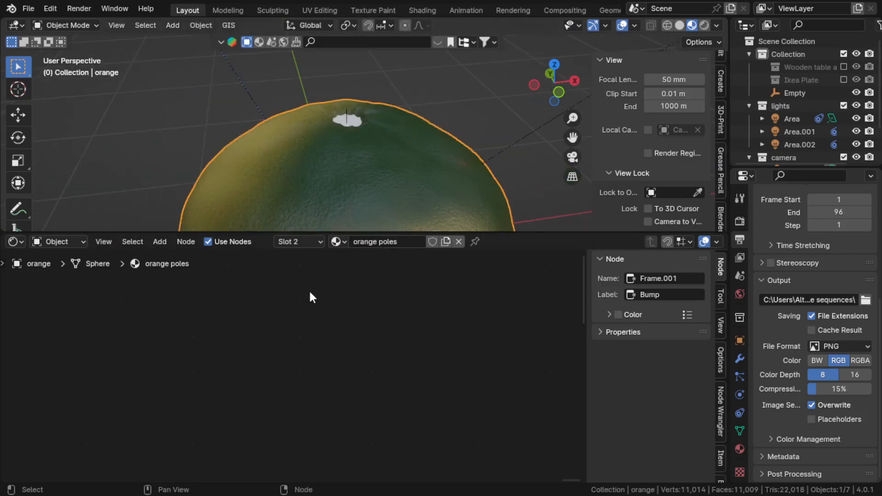
Connect the Color Ramp's Color output in the Color frame to the Principled BSDF's Base Color.
key(Home)
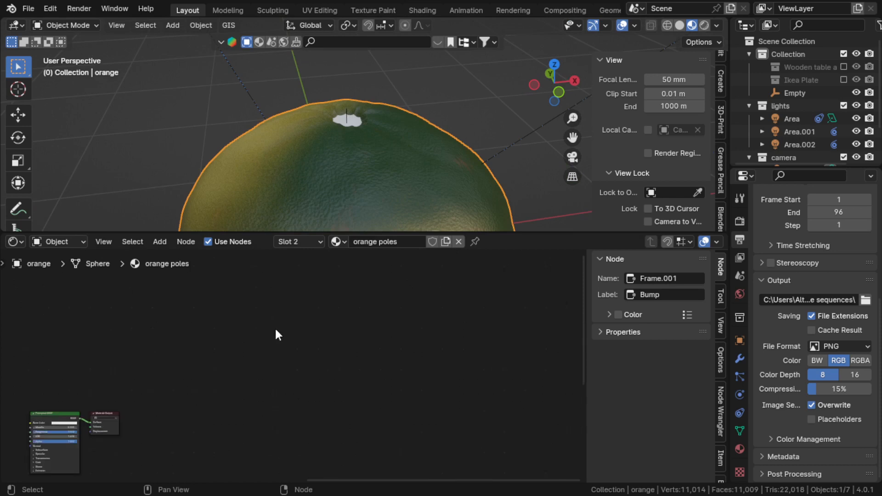
scroll(401, 360, up, 4)
middle_drag(397, 361, 313, 352)
click(405, 315)
middle_drag(299, 312, 311, 316)
middle_drag(140, 290, 219, 307)
click(153, 299)
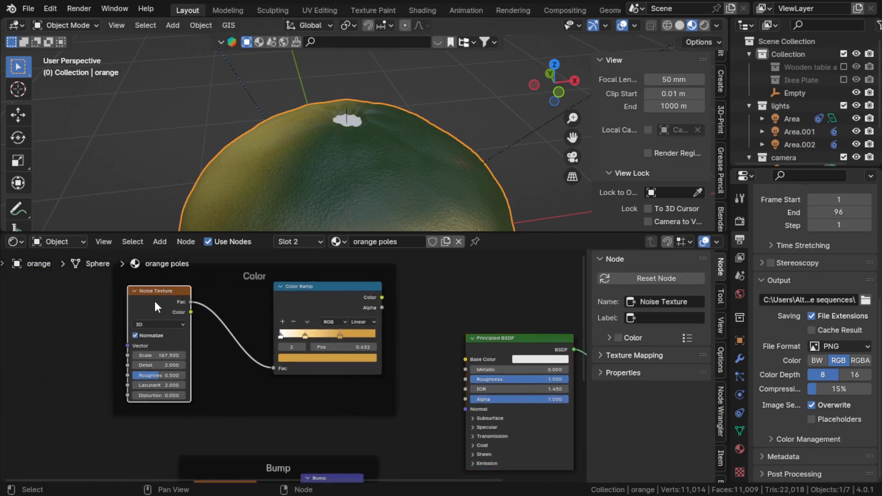
scroll(358, 110, up, 7)
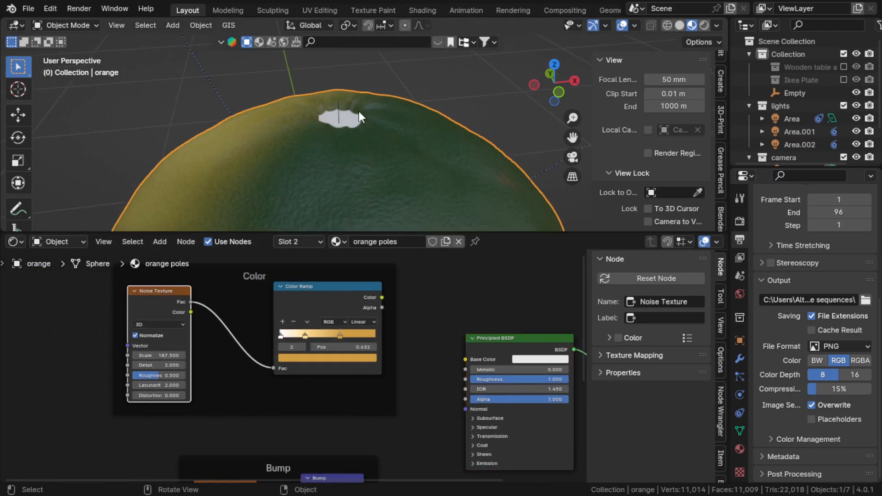
scroll(349, 115, down, 5)
drag(382, 297, 467, 358)
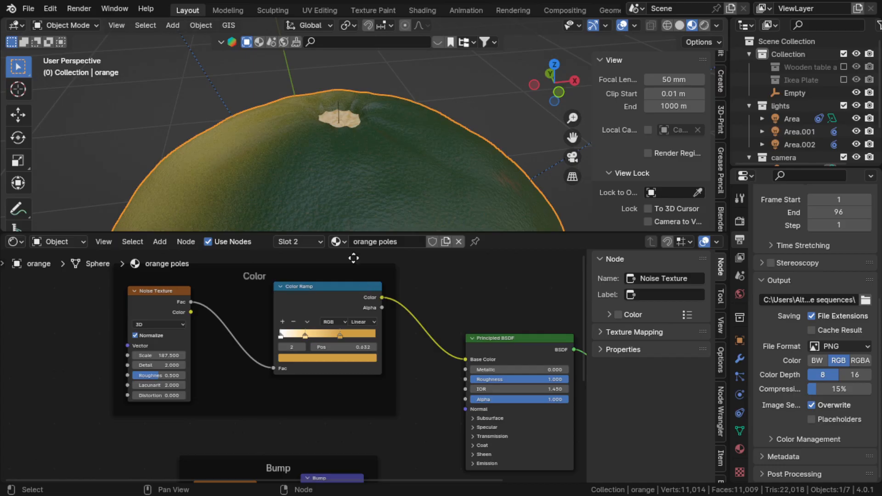
Examine the noise coloring on the pole at the top of the orange, up close and from farther away.
scroll(329, 98, up, 2)
scroll(332, 115, up, 2)
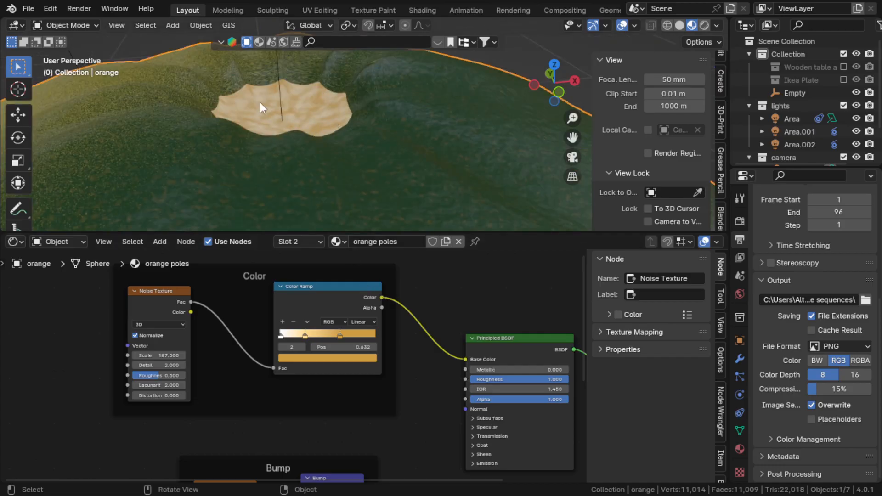
scroll(340, 122, down, 5)
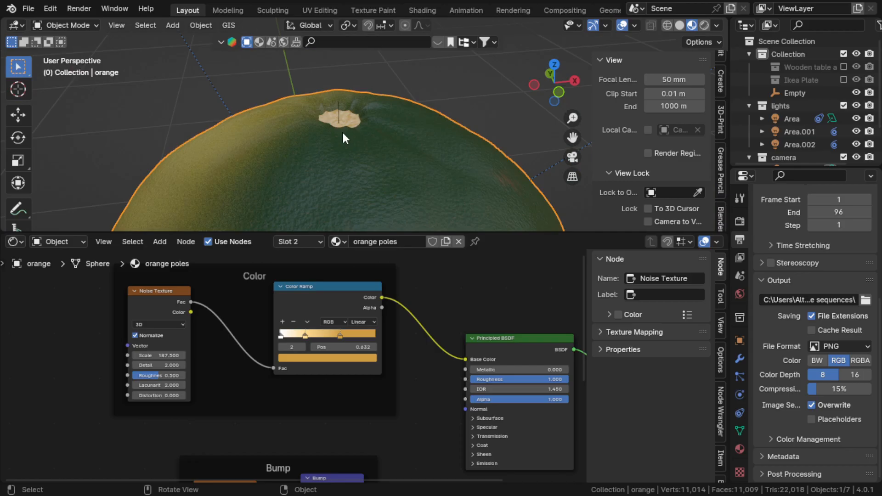
scroll(342, 138, up, 4)
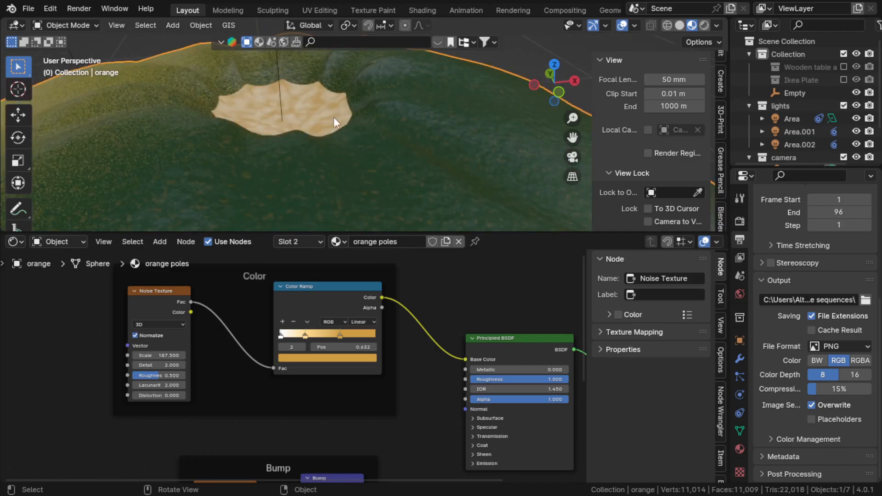
scroll(291, 126, down, 4)
scroll(291, 126, up, 4)
scroll(291, 125, down, 4)
middle_drag(291, 124, 303, 147)
scroll(303, 147, down, 2)
Connect the Bump node's Normal output to the Principled BSDF's Normal input in the orange poles material.
middle_drag(387, 369, 334, 291)
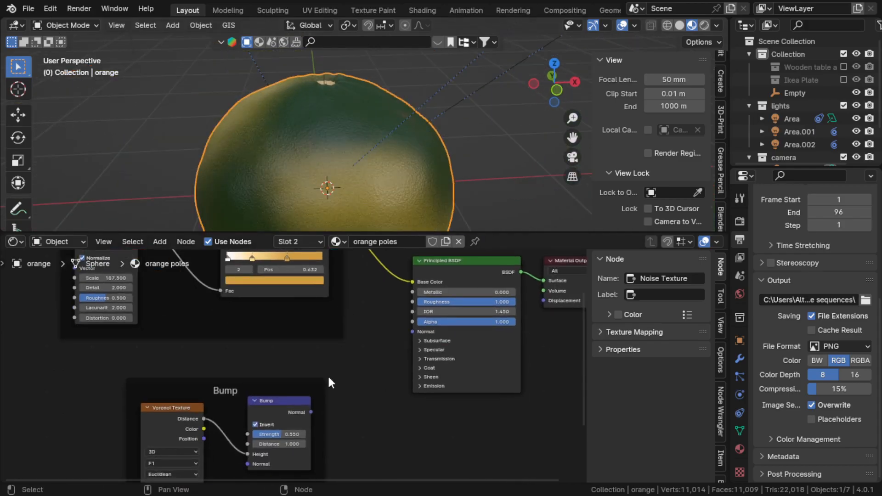
middle_drag(329, 415, 258, 404)
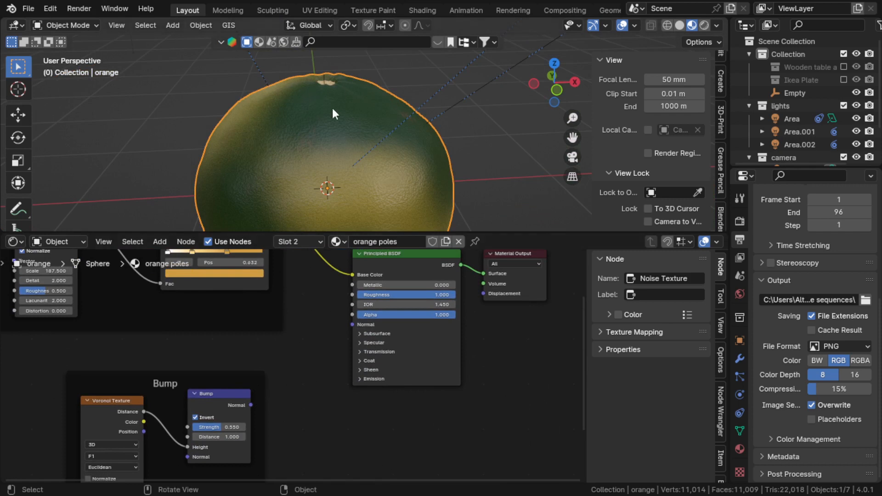
scroll(293, 412, up, 2)
drag(243, 413, 370, 313)
Examine the Voronoi Texture and Bump nodes in the Bump frame and compare them with the relief on the orange's top pole.
middle_drag(254, 385, 379, 321)
scroll(317, 376, up, 3)
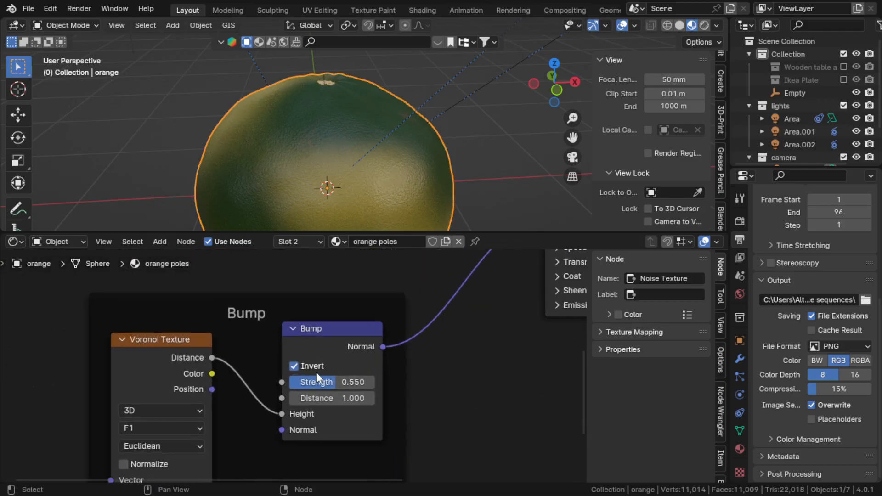
scroll(297, 350, up, 2)
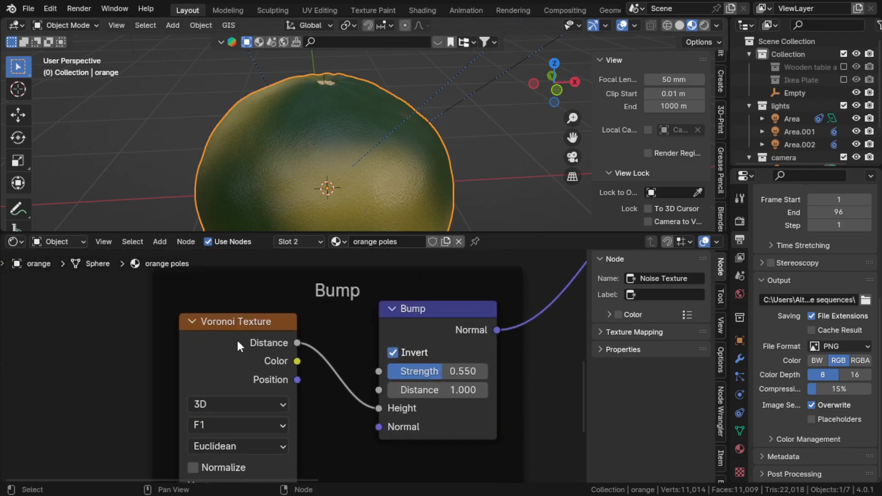
middle_drag(264, 137, 260, 145)
shift+middle_drag(266, 126, 270, 146)
scroll(252, 138, up, 2)
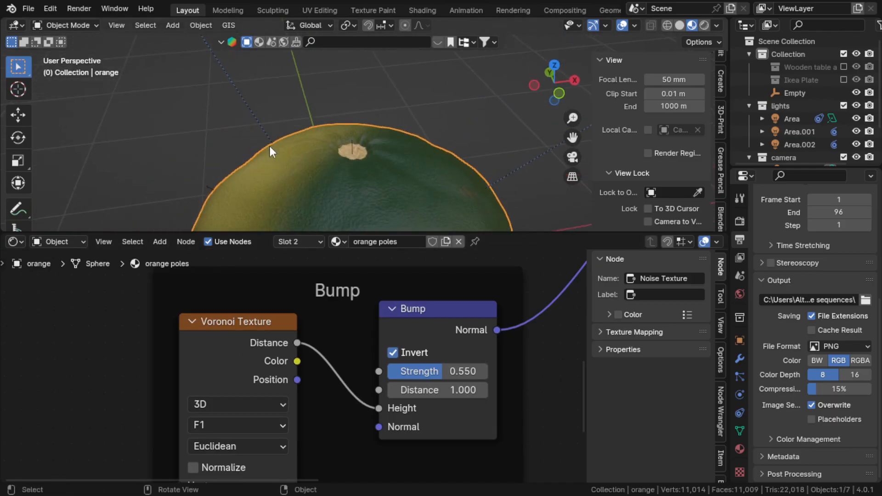
scroll(270, 146, up, 3)
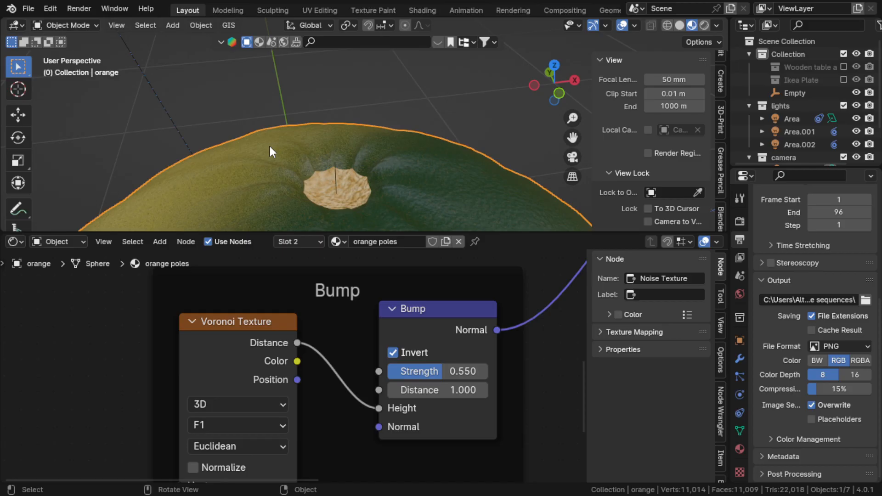
scroll(269, 146, down, 2)
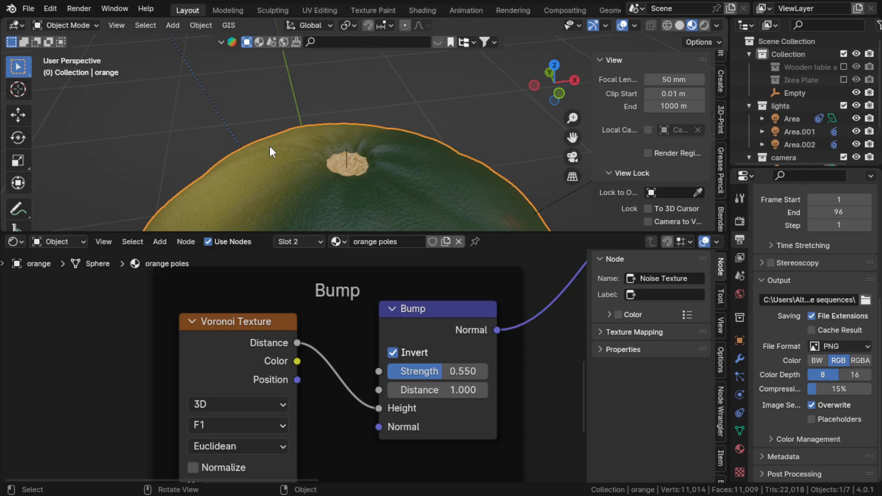
scroll(269, 146, down, 2)
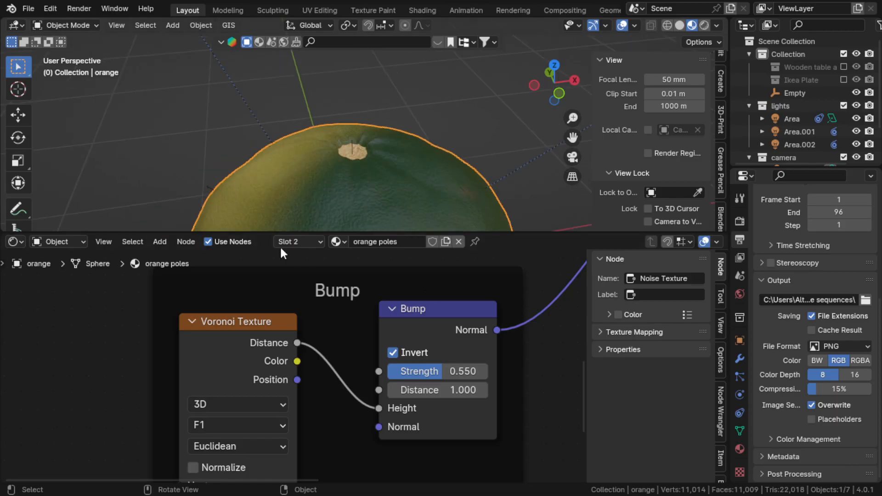
middle_drag(263, 346, 299, 284)
scroll(283, 283, up, 1)
middle_drag(272, 318, 254, 389)
scroll(341, 138, up, 4)
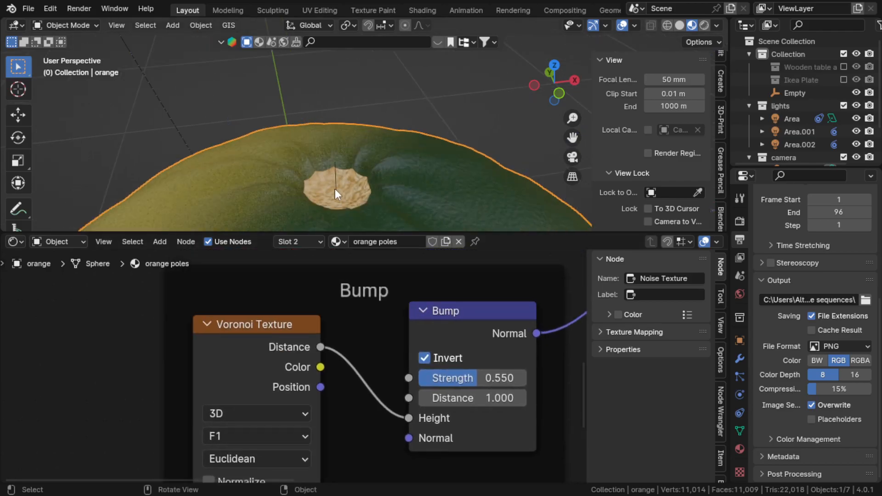
scroll(334, 189, down, 2)
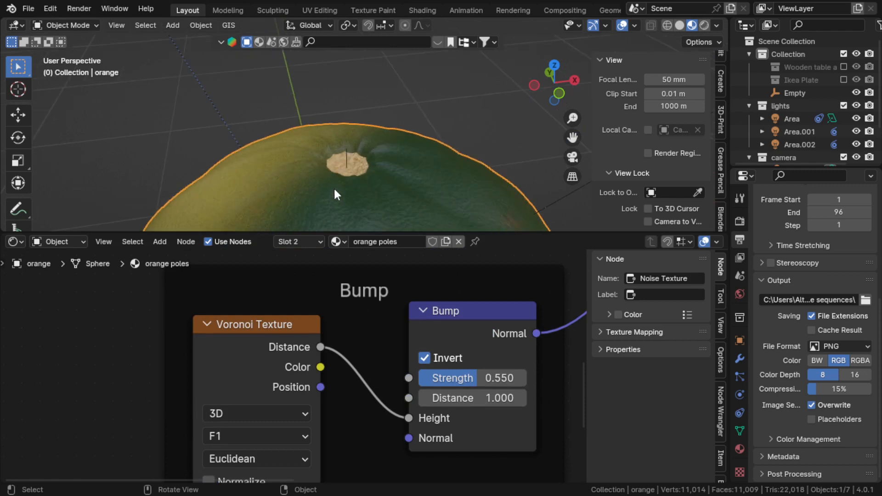
scroll(334, 193, up, 2)
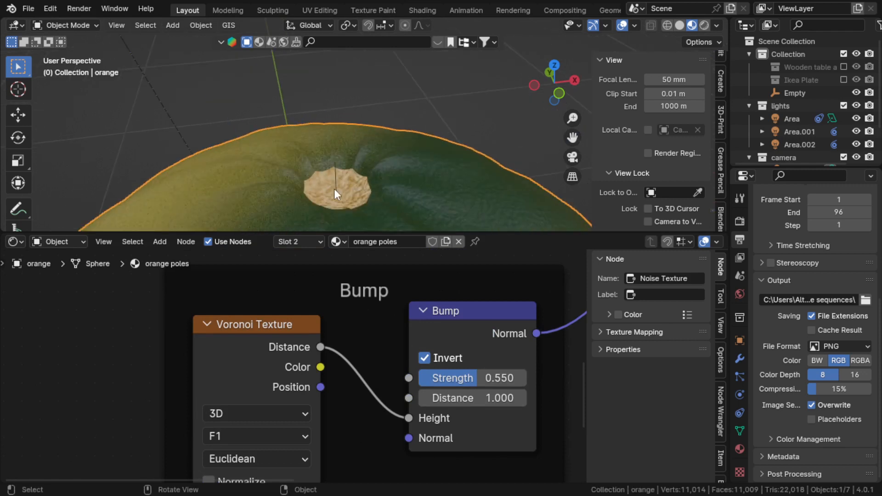
Review the Voronoi Texture's remaining settings and the Principled BSDF's link to the Material Output.
middle_drag(327, 338, 247, 317)
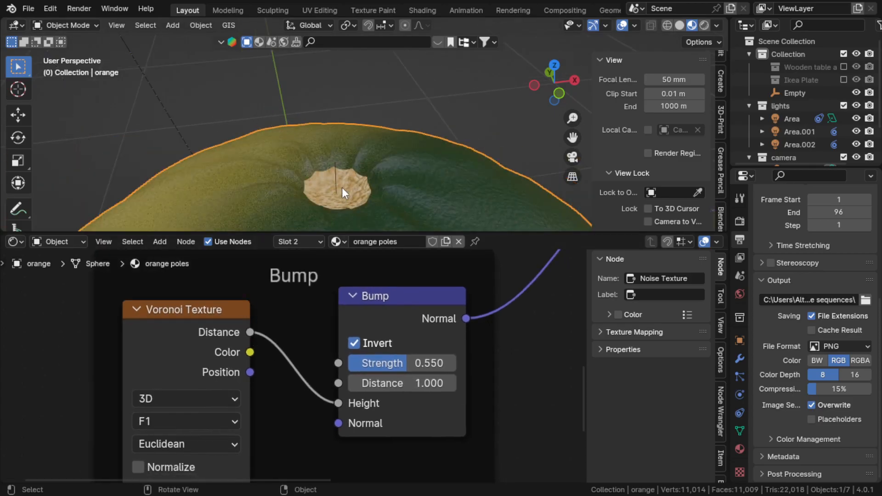
middle_drag(281, 322, 258, 411)
scroll(312, 399, down, 5)
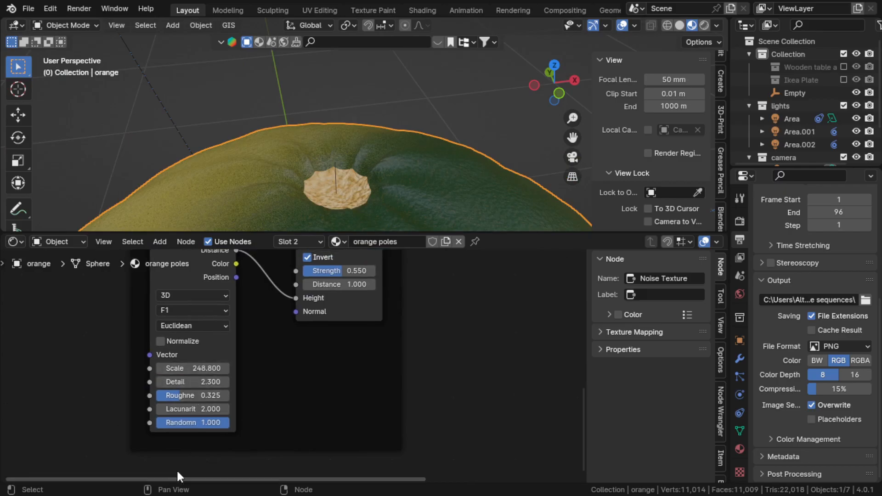
middle_drag(266, 389, 203, 458)
middle_drag(407, 400, 160, 377)
scroll(372, 129, down, 8)
Inspect the whole orange with both of its materials from other angles and distances.
middle_drag(363, 186, 290, 137)
scroll(277, 133, up, 5)
scroll(291, 137, down, 5)
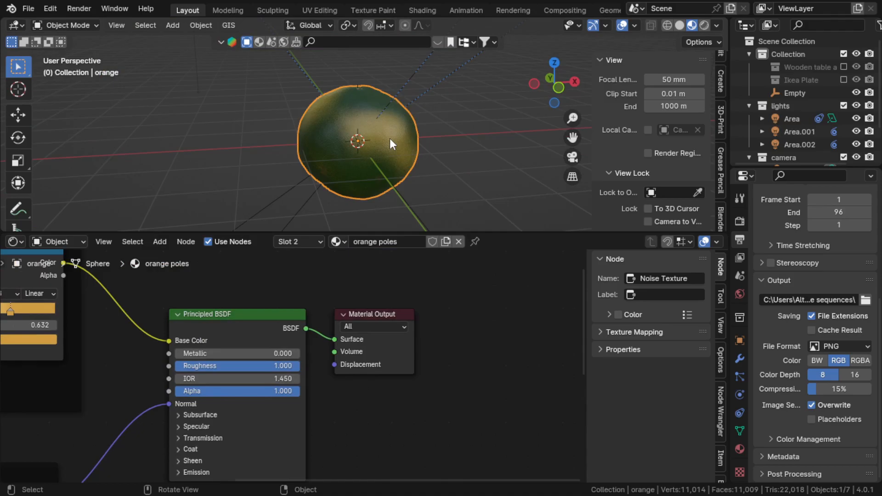
scroll(401, 118, up, 5)
scroll(399, 118, down, 7)
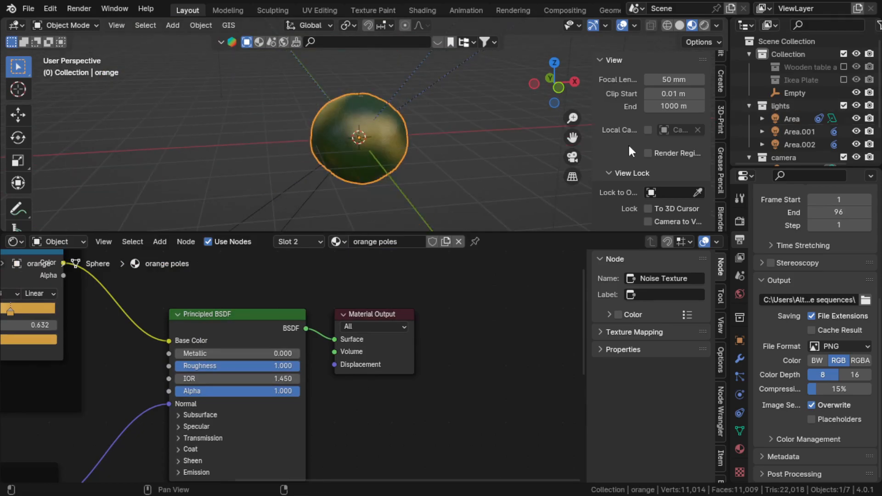
middle_drag(498, 142, 462, 148)
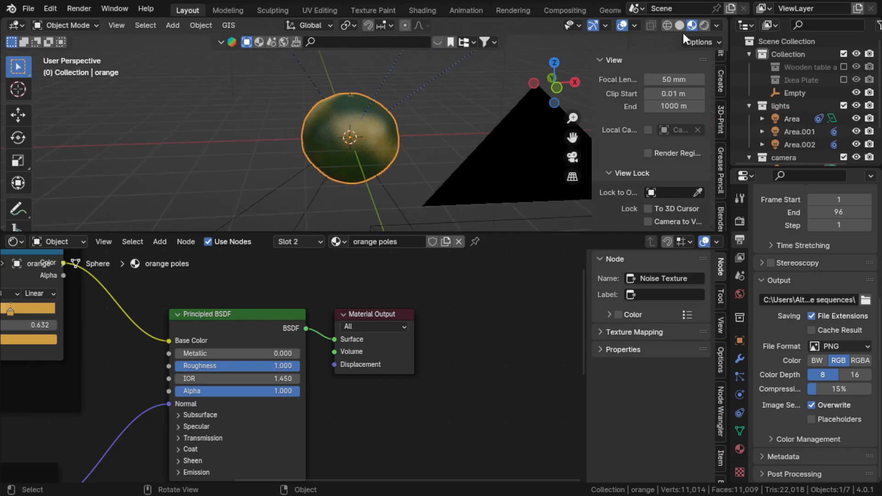